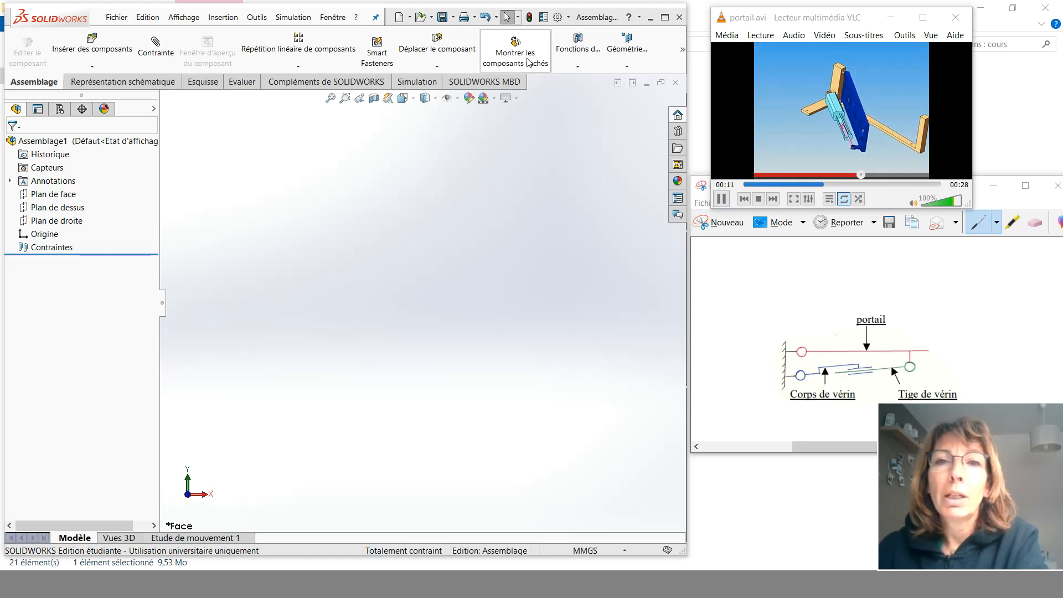
- Tile all open document windows horizontally
{"action": "left_click", "coordinate": [345, 21]}
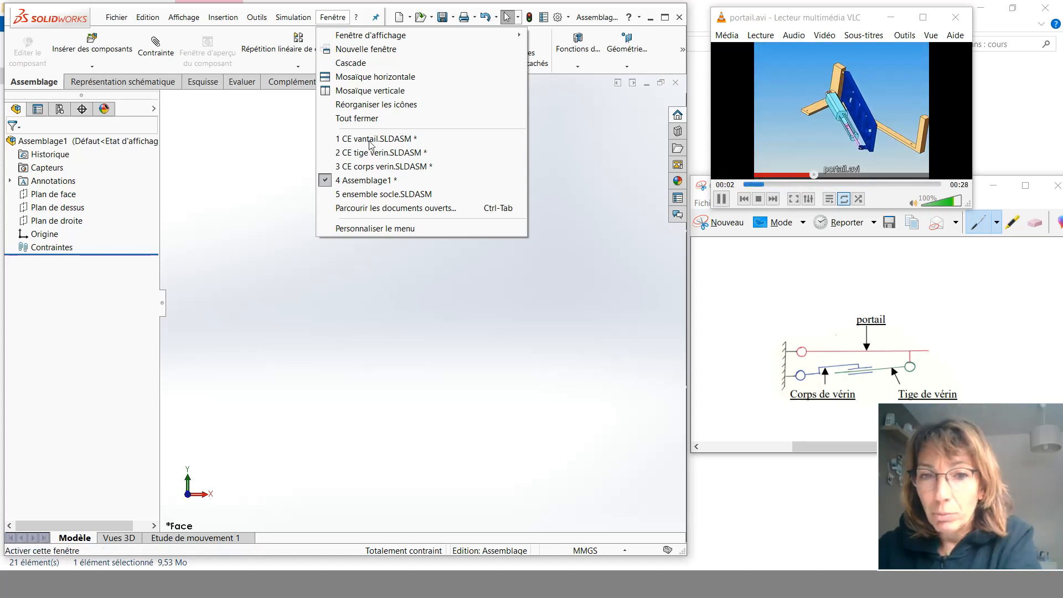
{"action": "left_click", "coordinate": [236, 219]}
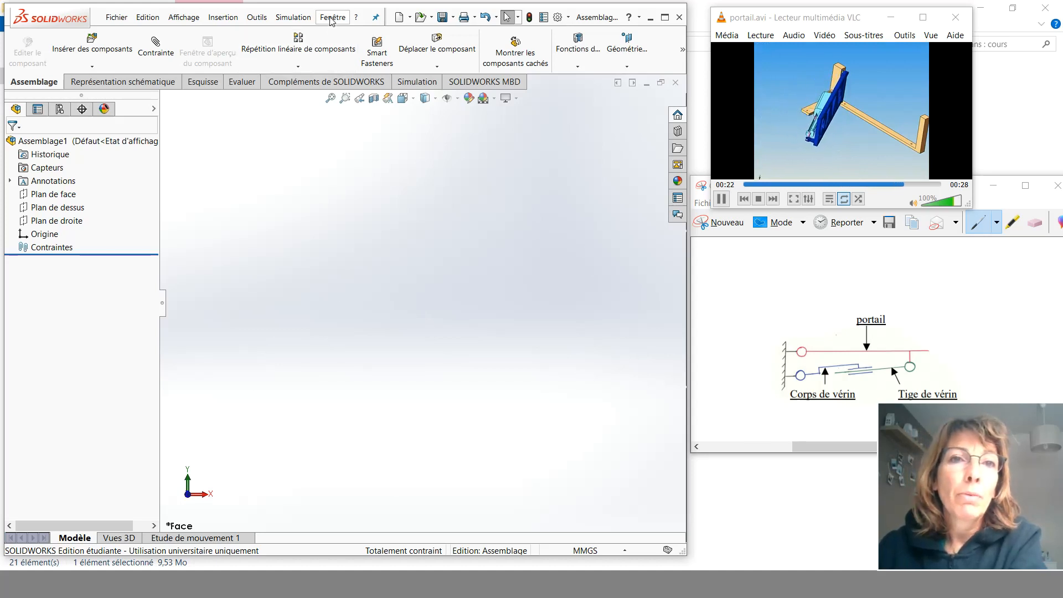
{"action": "left_click", "coordinate": [331, 21]}
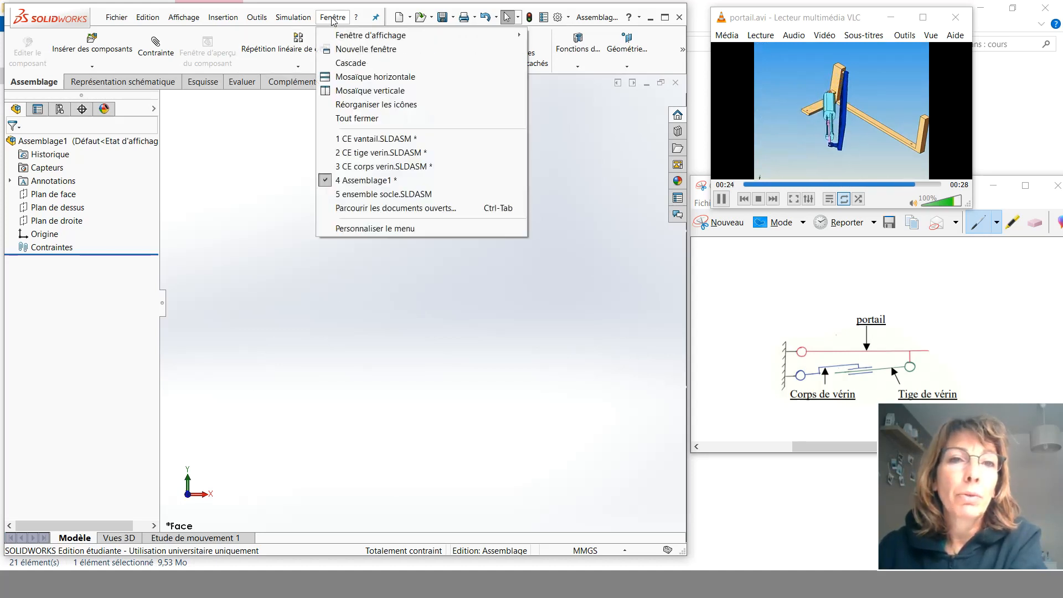
{"action": "left_click", "coordinate": [366, 78]}
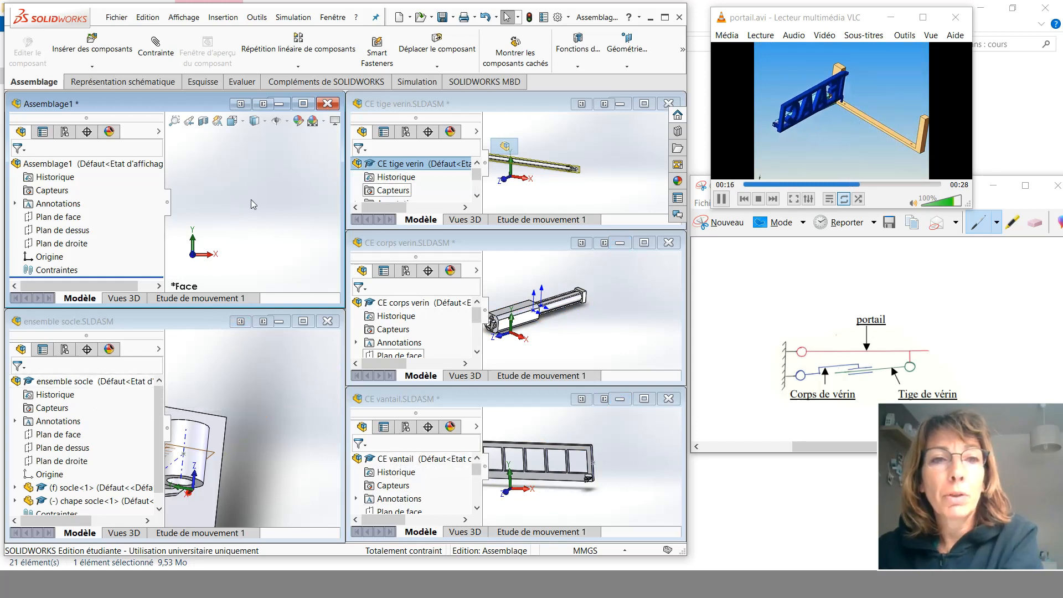
- Insert the ensemble socle, CE vantail, CE tige verin and CE corps verin subassemblies into Assemblage1 from their windows
{"action": "left_click", "coordinate": [63, 382]}
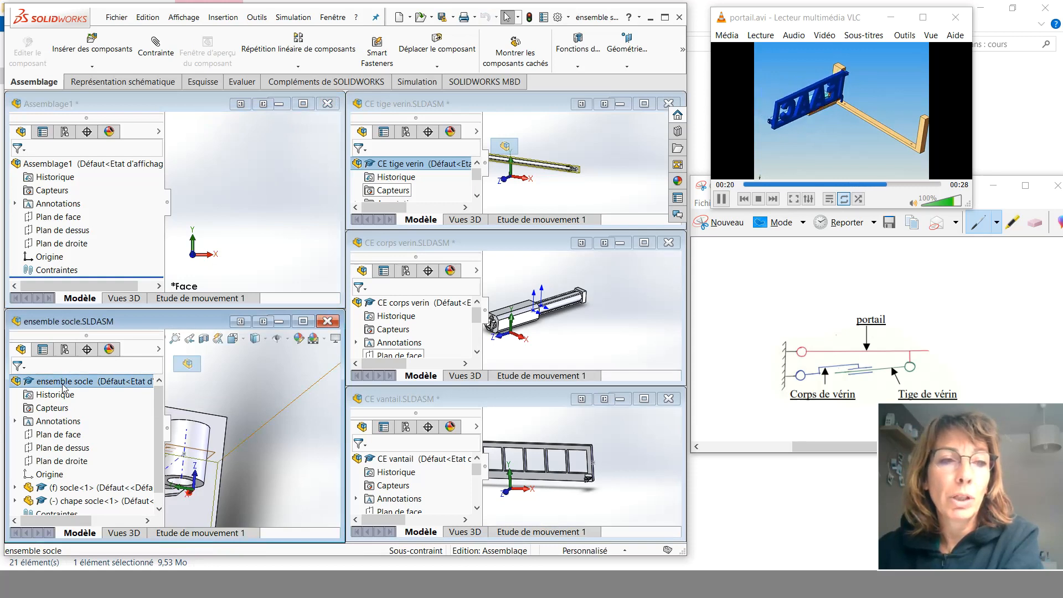
{"action": "left_click_drag", "start_coordinate": [62, 384], "coordinate": [85, 369]}
{"action": "left_click_drag", "start_coordinate": [145, 319], "coordinate": [255, 160]}
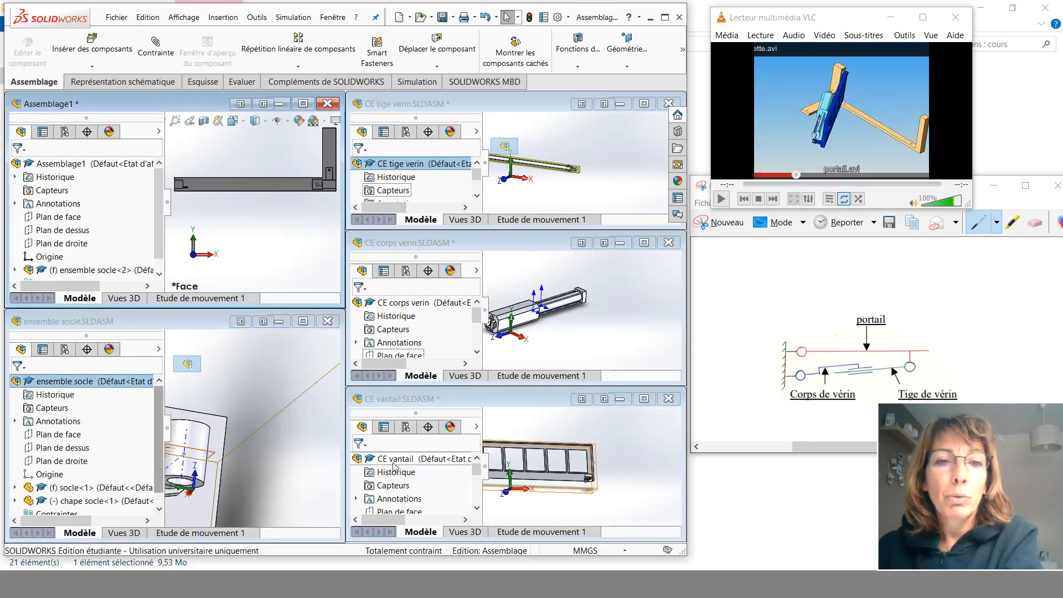
{"action": "left_click_drag", "start_coordinate": [357, 459], "coordinate": [258, 226]}
{"action": "left_click_drag", "start_coordinate": [397, 169], "coordinate": [256, 152]}
{"action": "left_click_drag", "start_coordinate": [399, 302], "coordinate": [267, 264]}
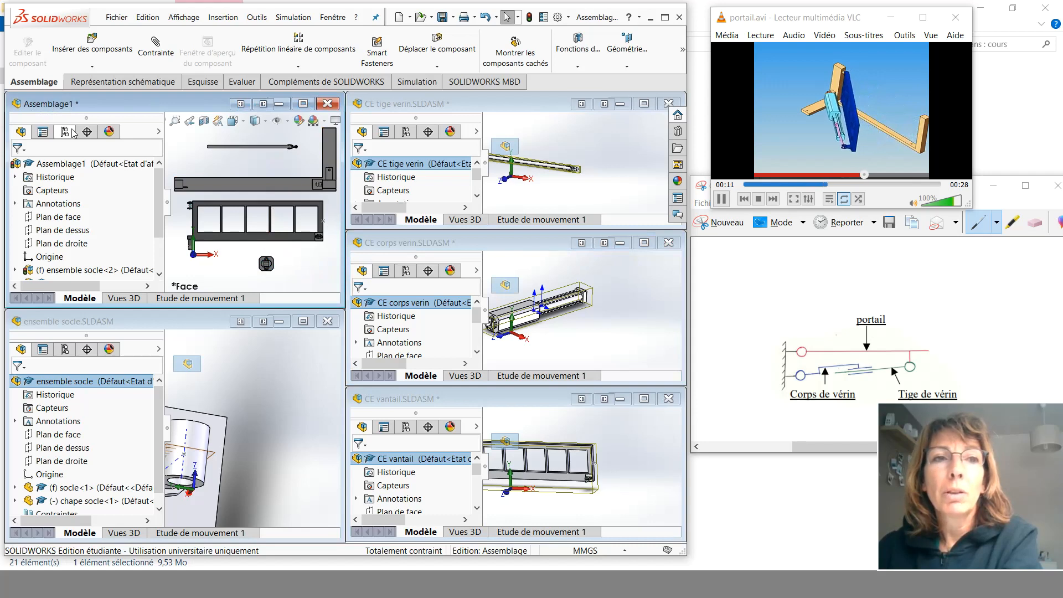
- Maximize the assembly window and highlight each inserted subassembly to identify it in the model
{"action": "left_click", "coordinate": [304, 106]}
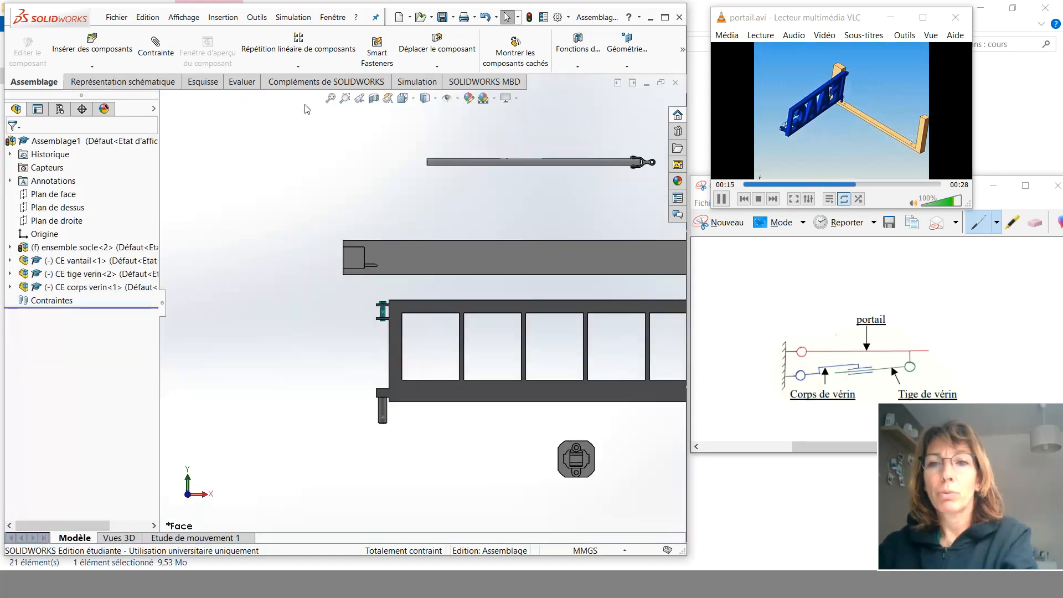
{"action": "key", "text": "f"}
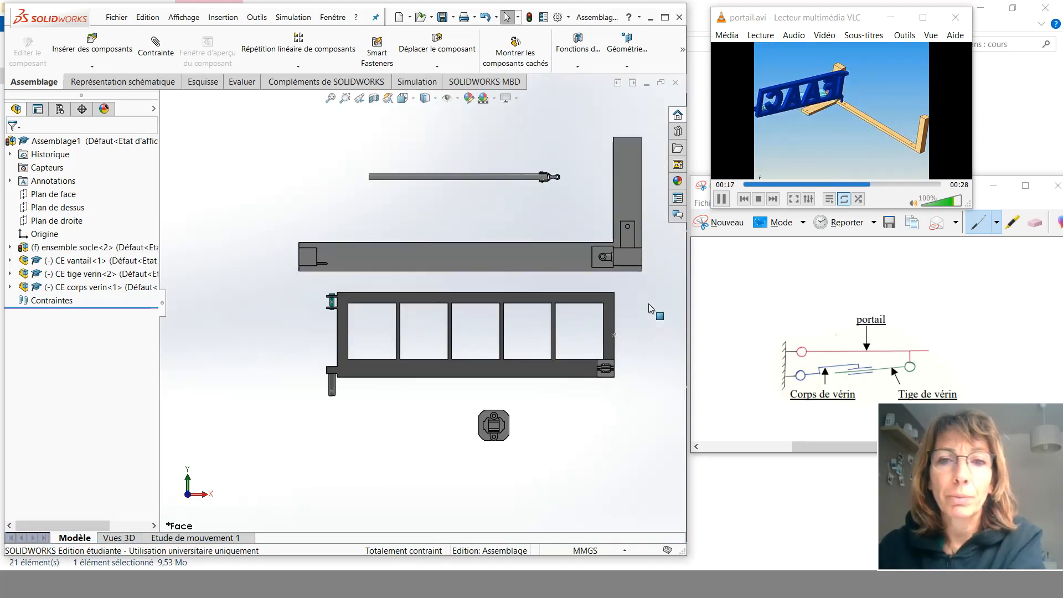
{"action": "scroll", "coordinate": [637, 307], "scroll_direction": "down", "scroll_amount": 1}
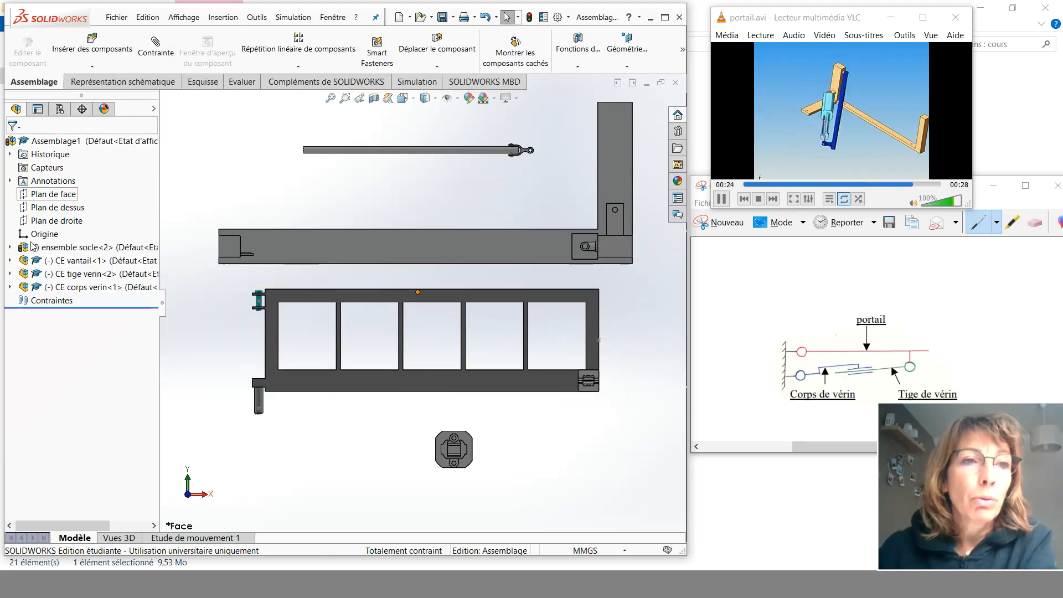
{"action": "left_click", "coordinate": [78, 261]}
{"action": "left_click", "coordinate": [76, 274]}
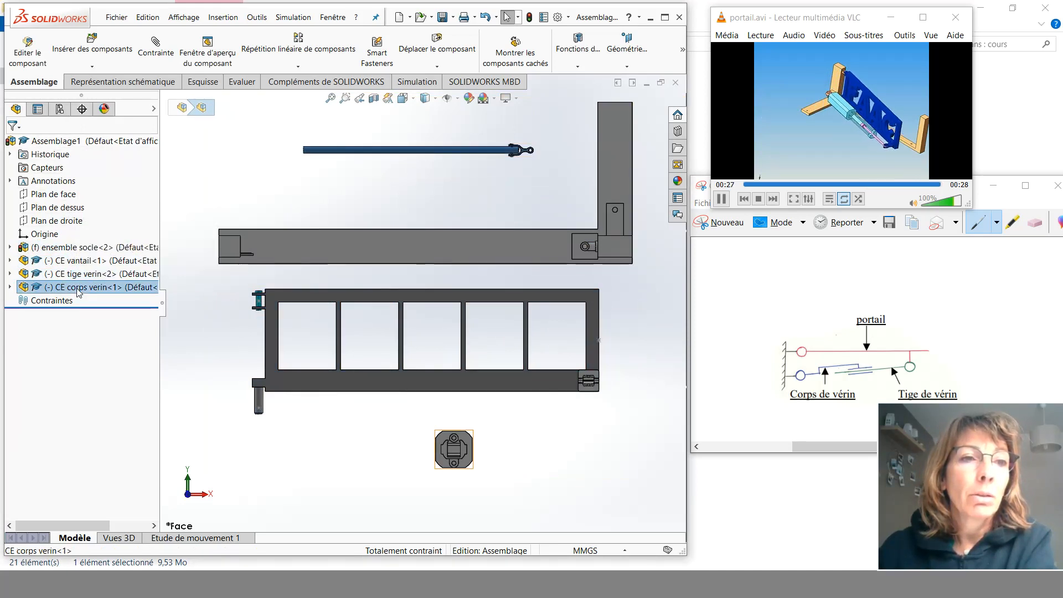
{"action": "left_click", "coordinate": [76, 286]}
{"action": "left_click", "coordinate": [56, 247]}
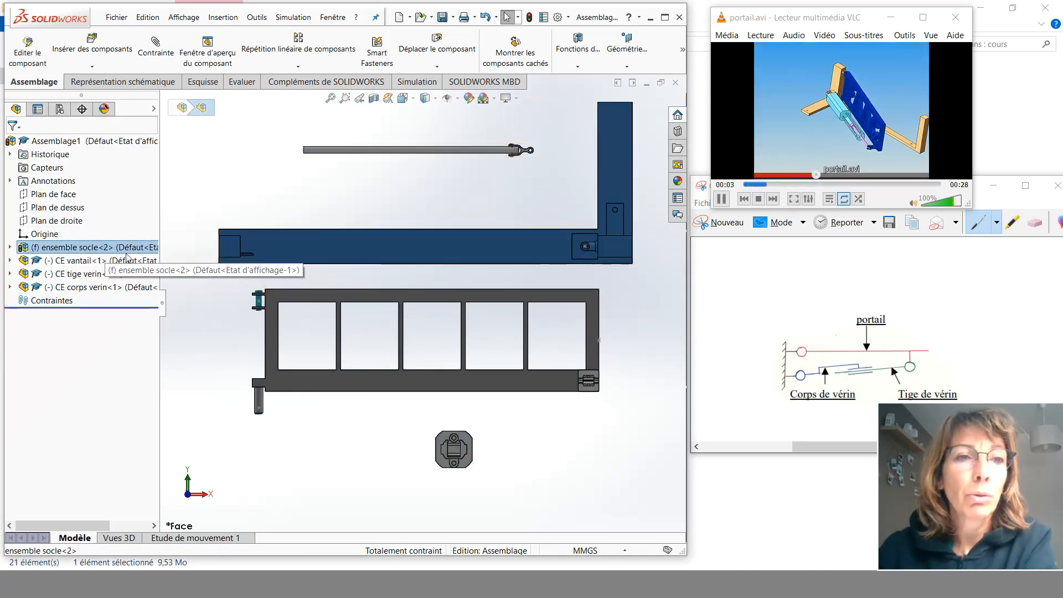
{"action": "key", "text": "ctrl+7"}
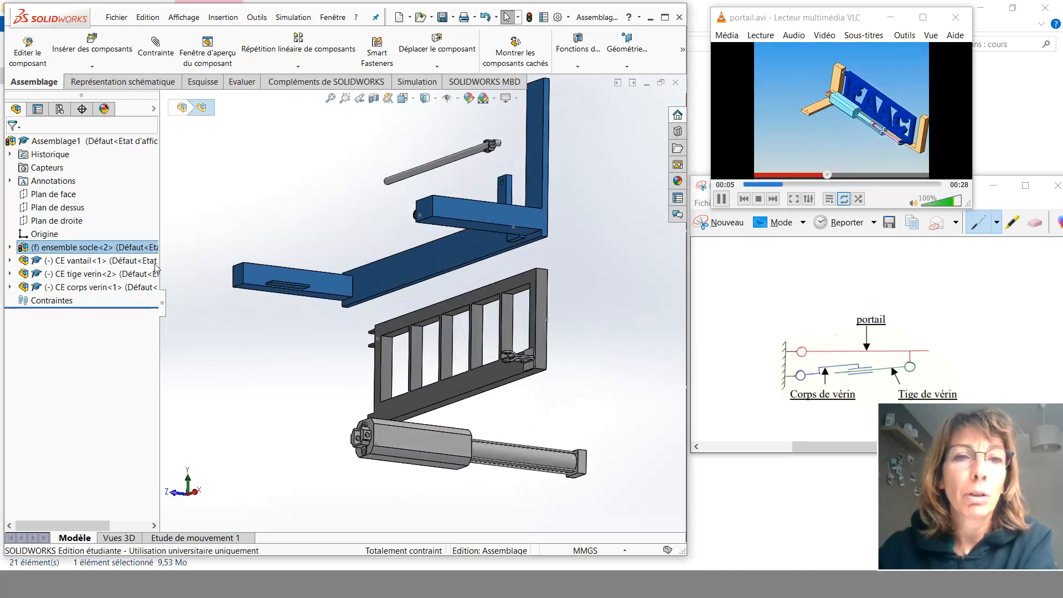
{"action": "left_click", "coordinate": [81, 262]}
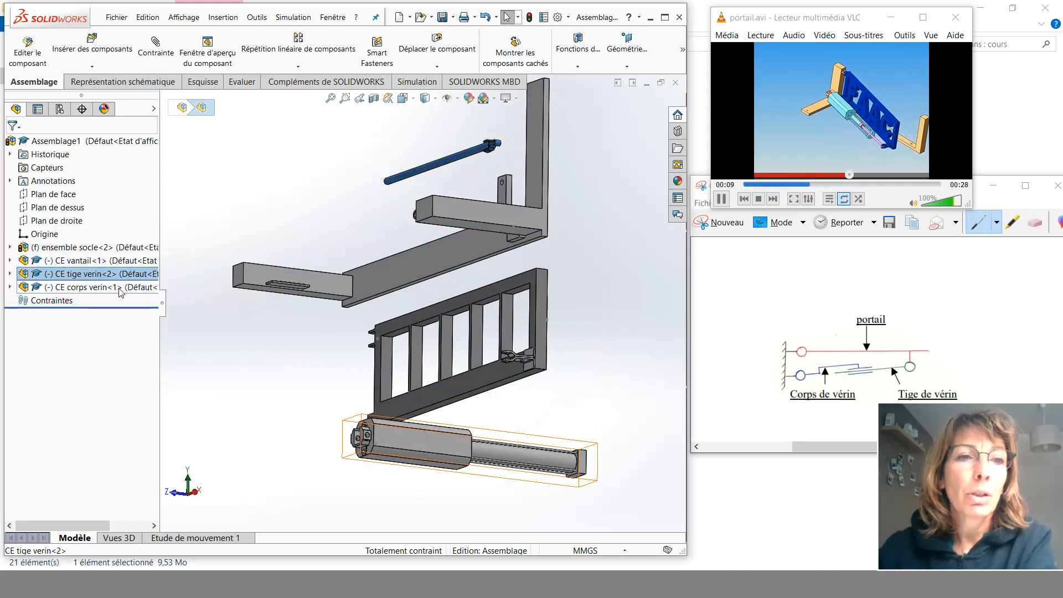
{"action": "left_click", "coordinate": [83, 287]}
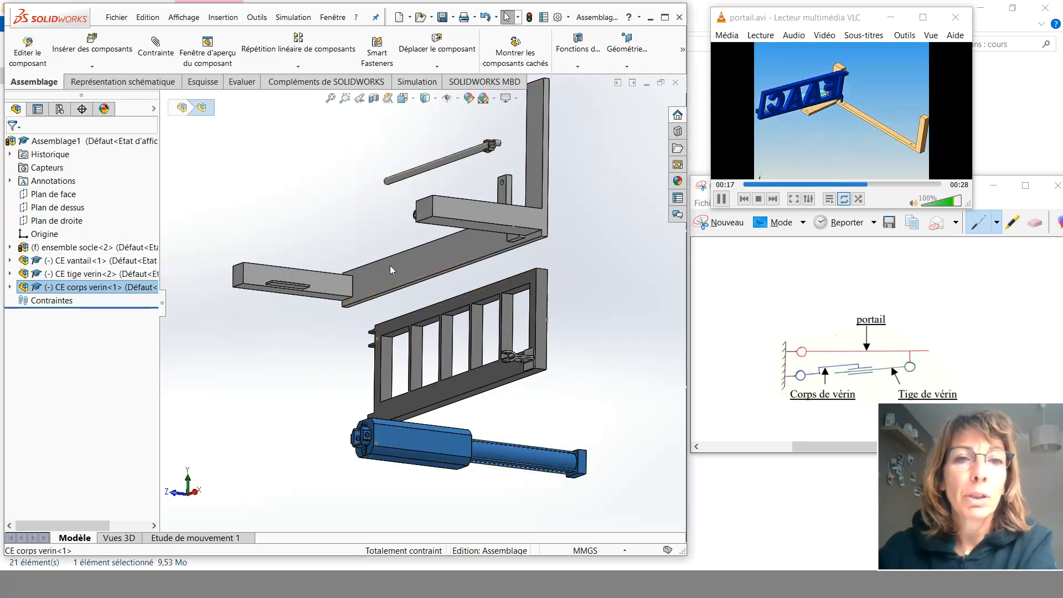
{"action": "scroll", "coordinate": [556, 231], "scroll_direction": "up", "scroll_amount": 1}
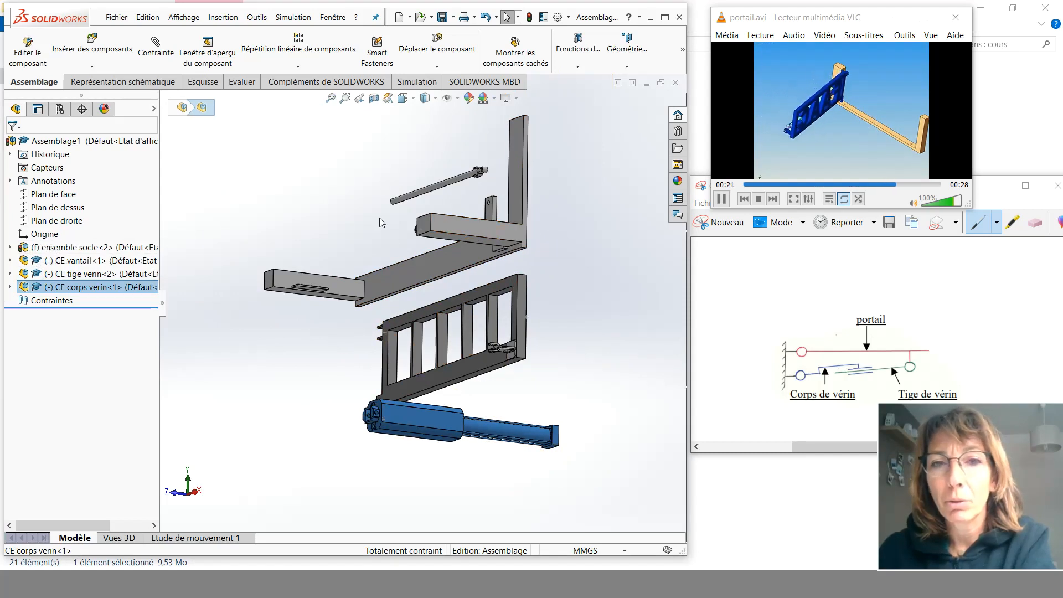
- Float the ensemble socle subassembly and fix it again
{"action": "right_click", "coordinate": [62, 252]}
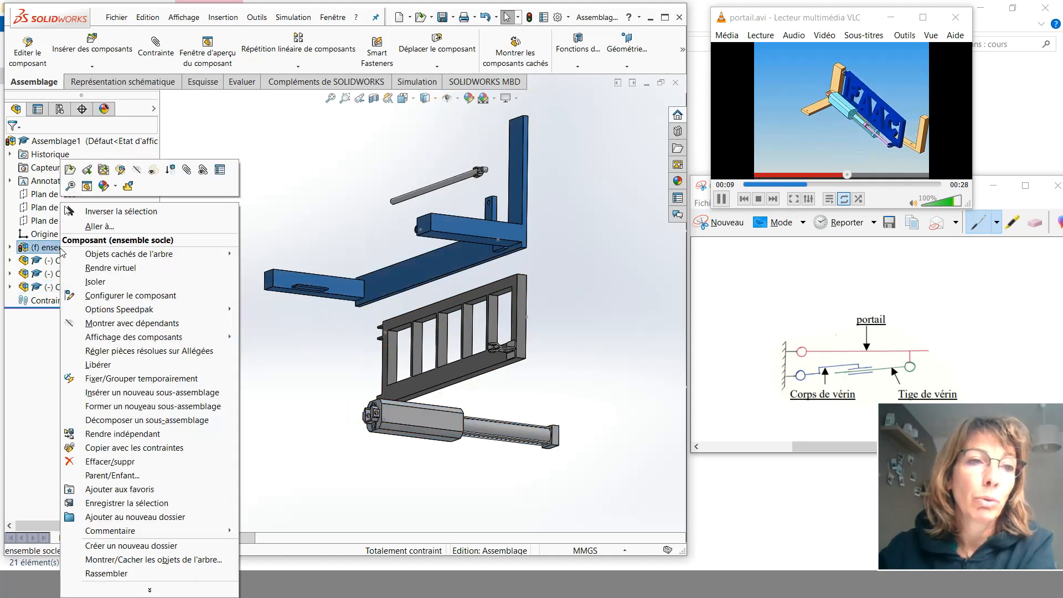
{"action": "left_click", "coordinate": [110, 365]}
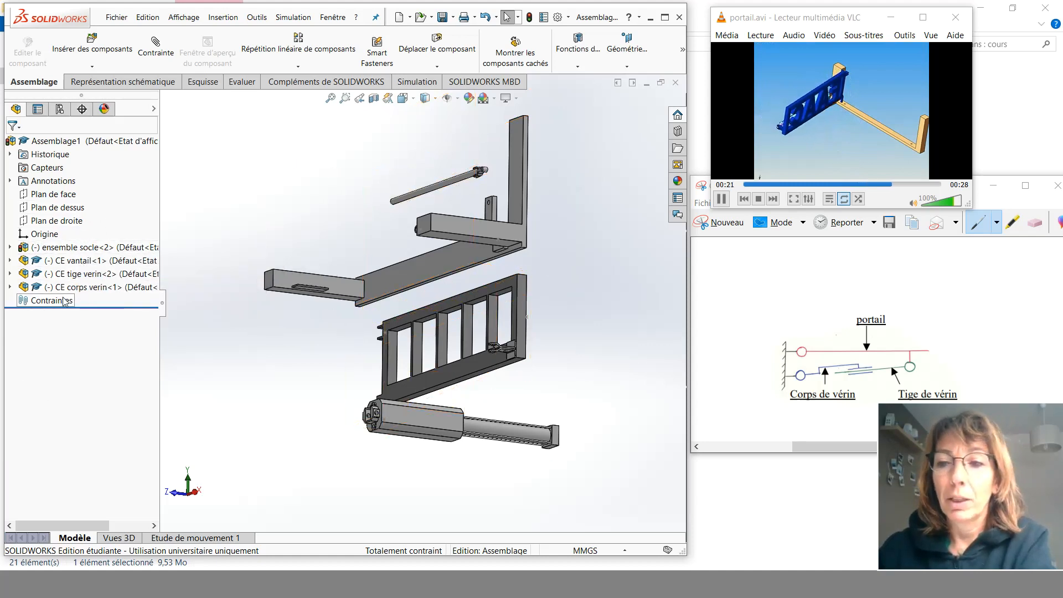
{"action": "right_click", "coordinate": [85, 249]}
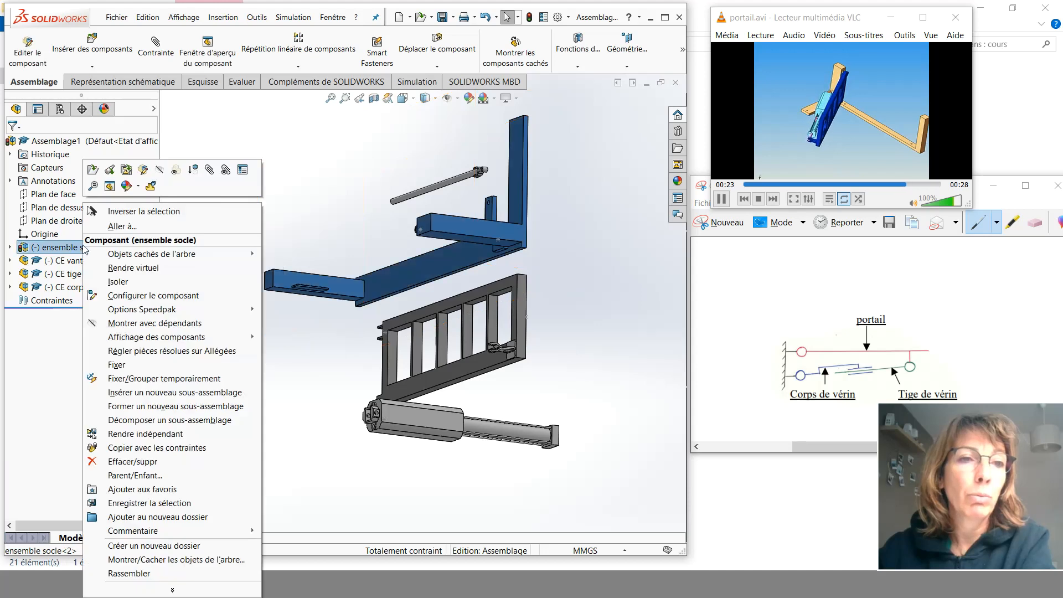
{"action": "left_click", "coordinate": [110, 366]}
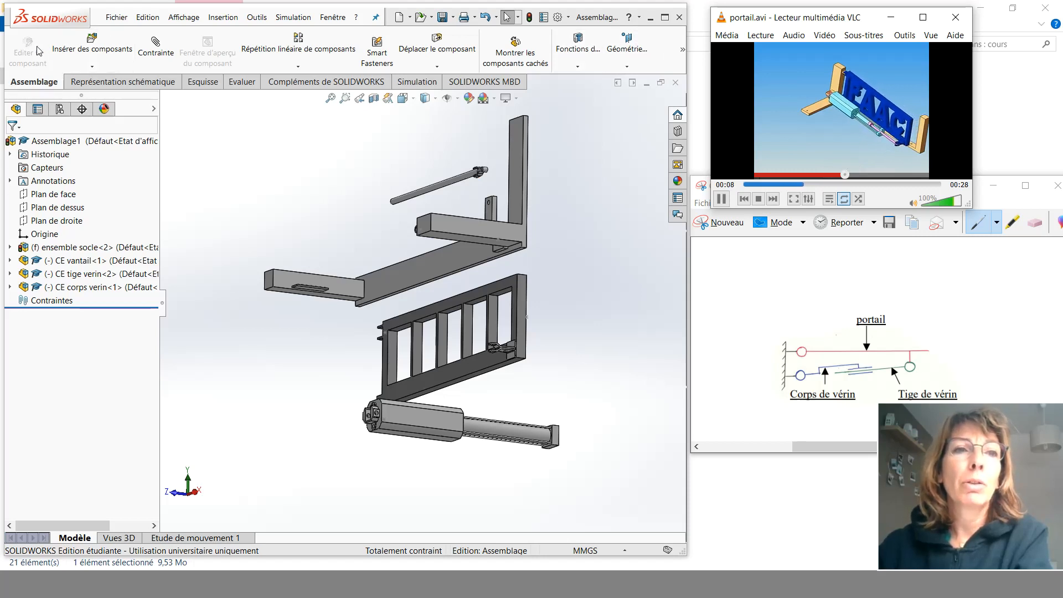
- Use Move Component to spread the gate, rod and cylinder body subassemblies away from the fixed base
{"action": "left_click", "coordinate": [437, 50]}
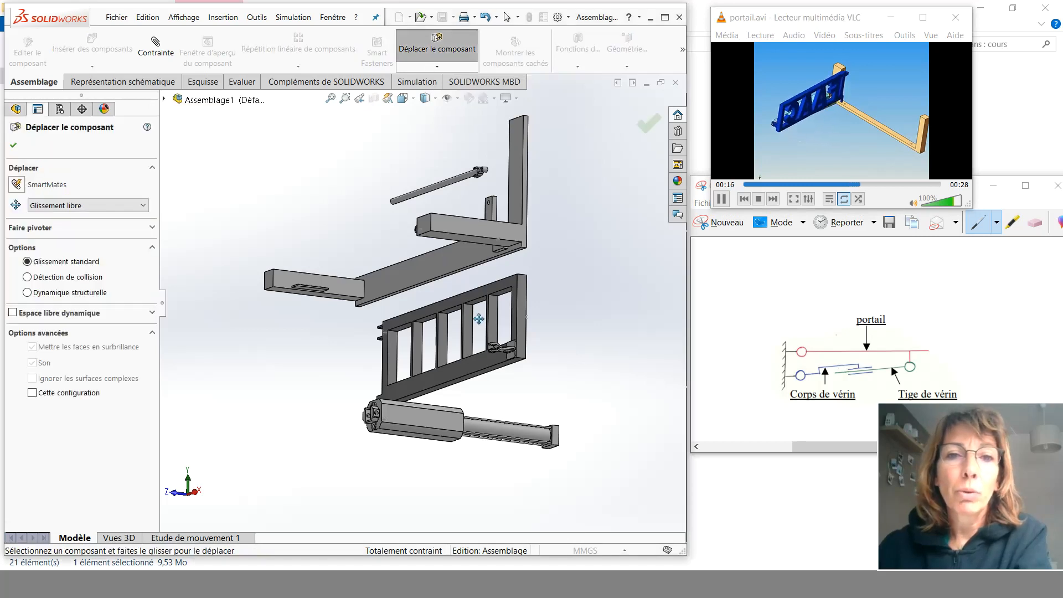
{"action": "left_click_drag", "start_coordinate": [467, 320], "coordinate": [266, 220]}
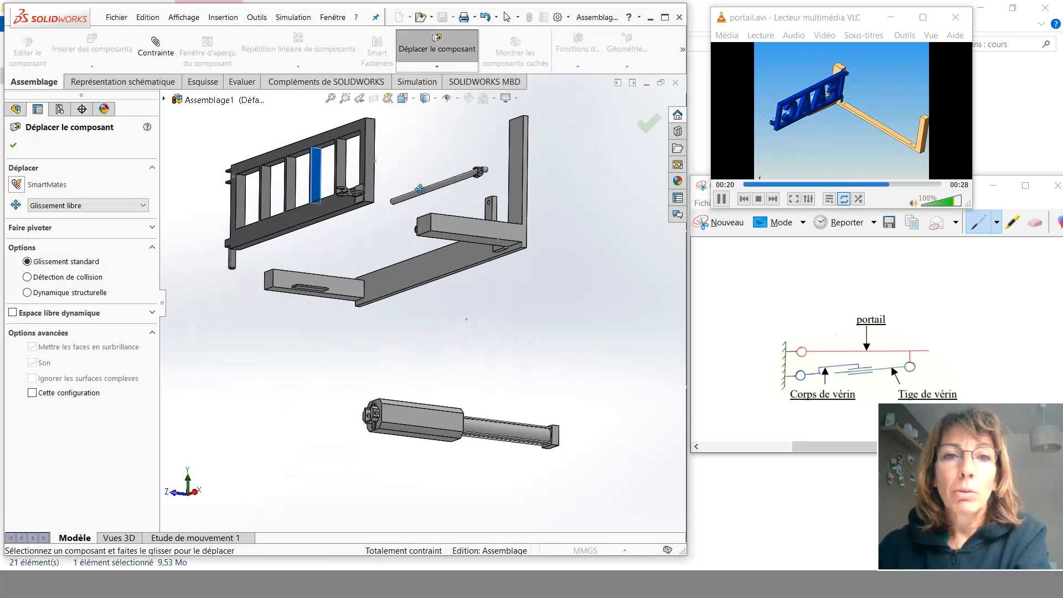
{"action": "left_click_drag", "start_coordinate": [429, 189], "coordinate": [505, 329]}
{"action": "left_click_drag", "start_coordinate": [375, 321], "coordinate": [340, 303]}
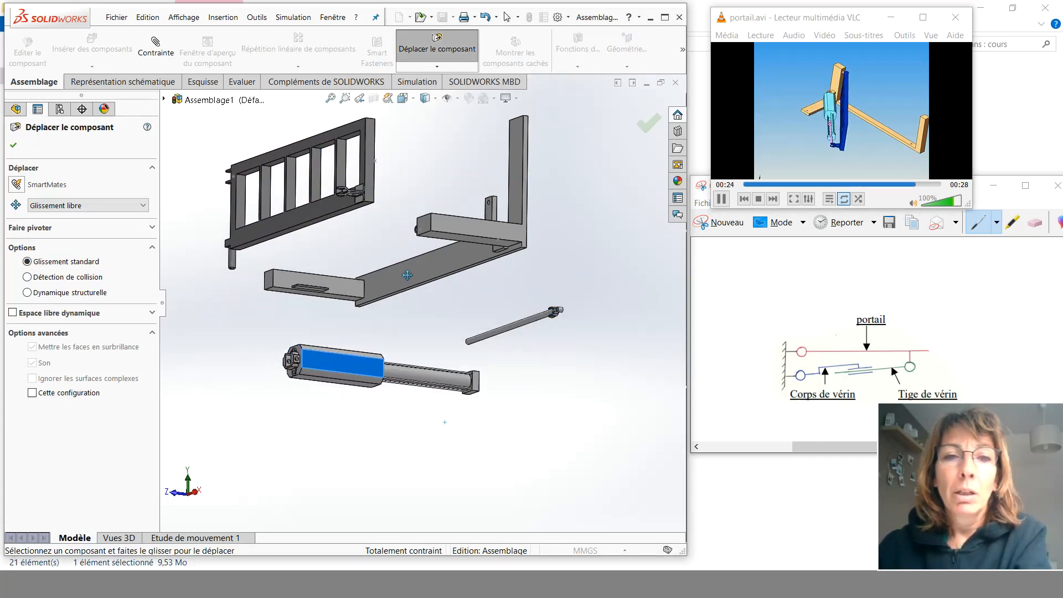
{"action": "mouse_move", "coordinate": [407, 280]}
{"action": "left_mouse_down"}
{"action": "mouse_move", "coordinate": [494, 227]}
{"action": "mouse_move", "coordinate": [502, 234]}
{"action": "left_mouse_up"}
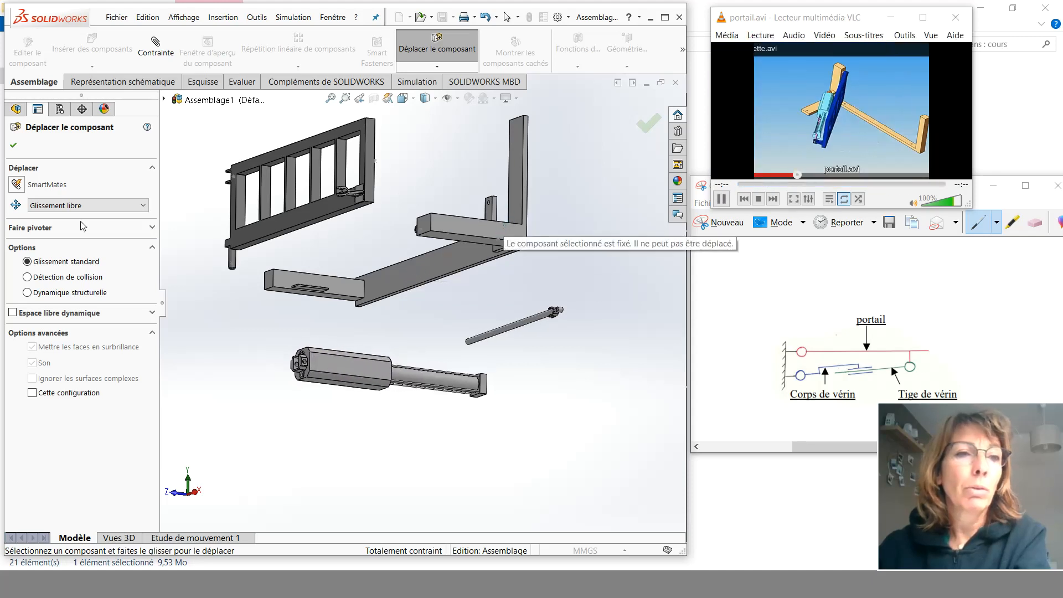
{"action": "left_click", "coordinate": [14, 148]}
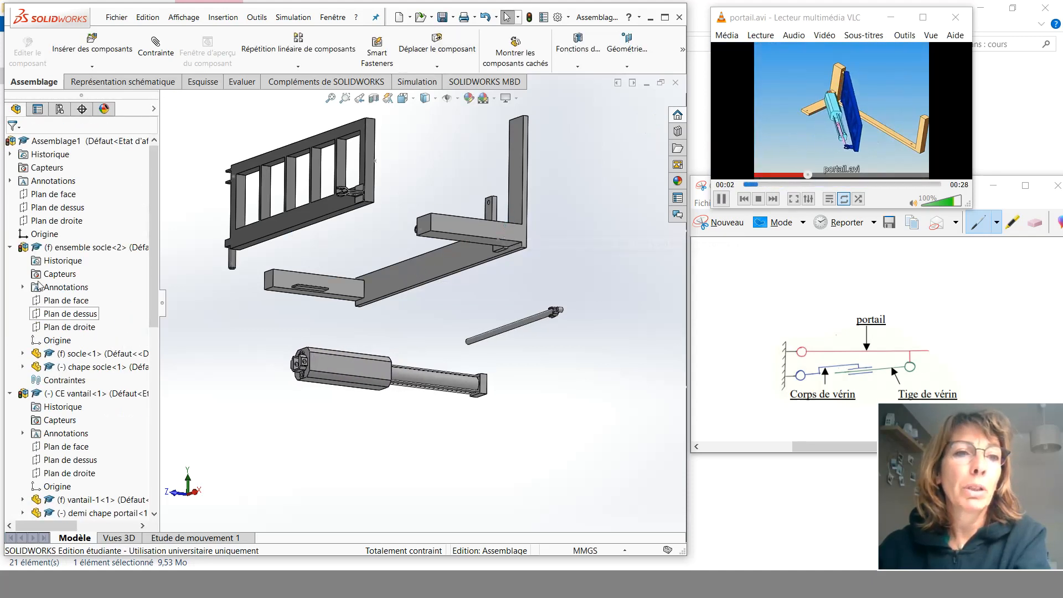
- Expand the subassembly trees to examine the base, gate and cylinder parts and their orientation
{"action": "left_click", "coordinate": [452, 225]}
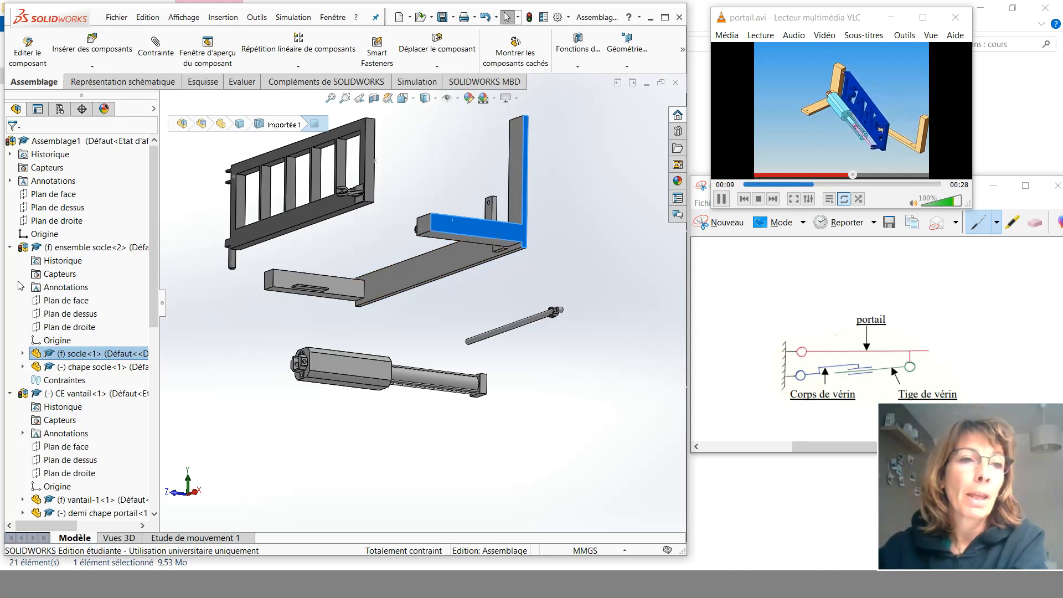
{"action": "left_click", "coordinate": [10, 248]}
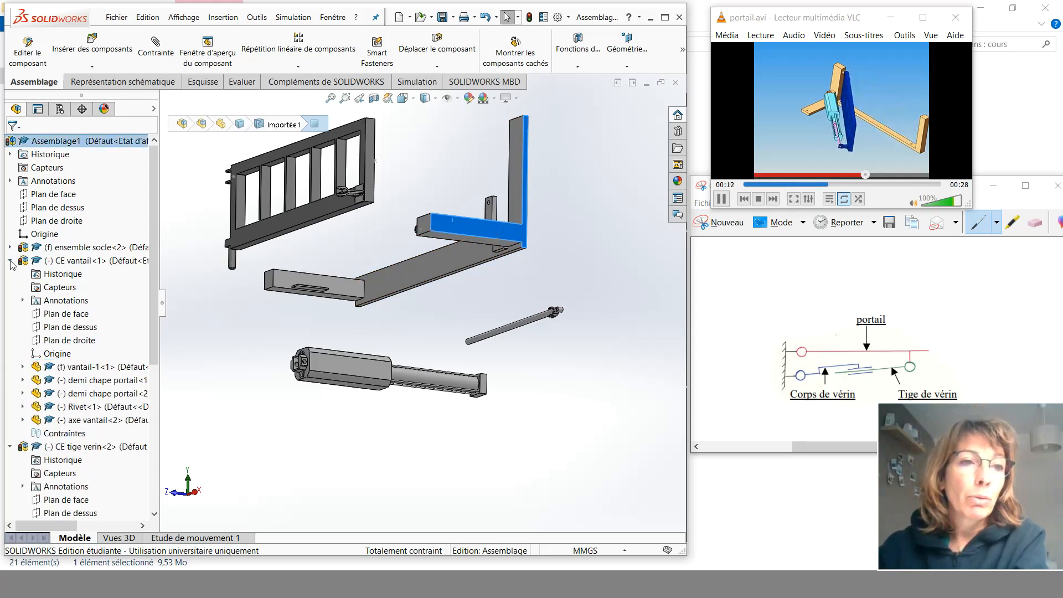
{"action": "left_click", "coordinate": [10, 261]}
{"action": "left_click", "coordinate": [9, 274]}
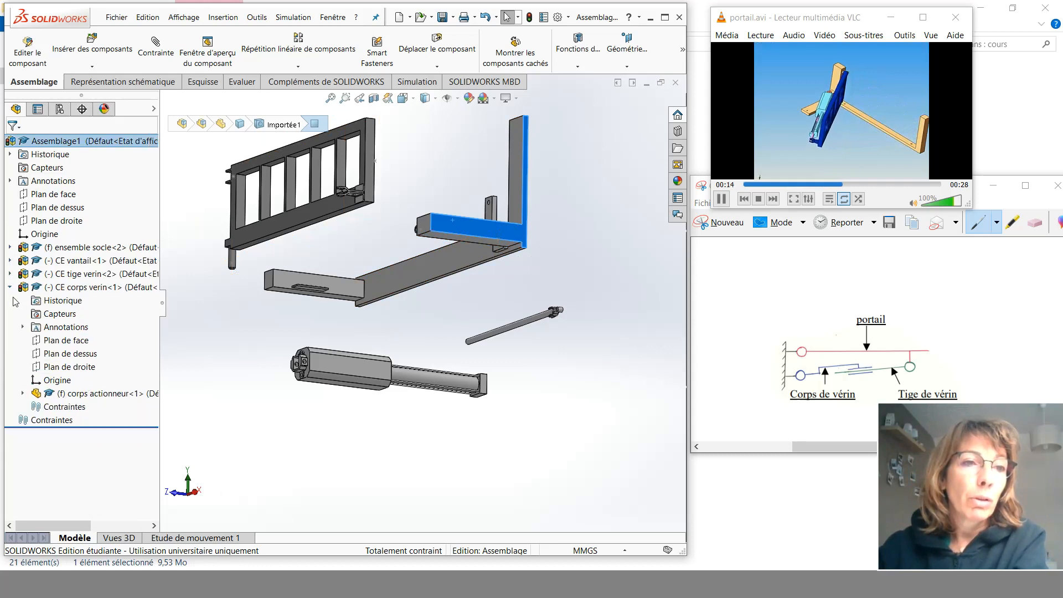
{"action": "left_click", "coordinate": [10, 287]}
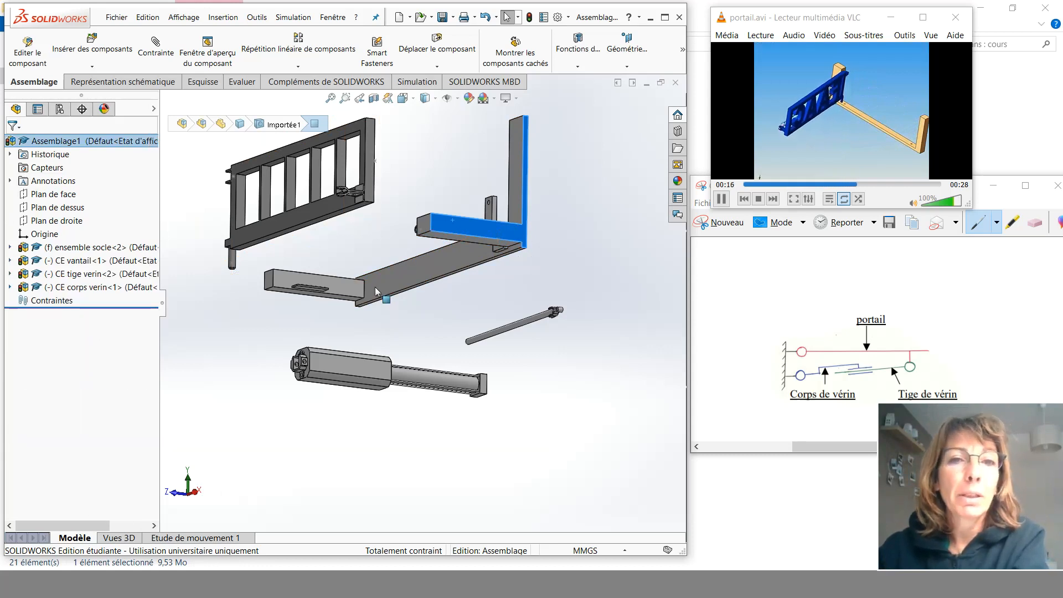
{"action": "scroll", "coordinate": [432, 360], "scroll_direction": "up", "scroll_amount": 1}
{"action": "middle_click_drag", "start_coordinate": [370, 299], "coordinate": [473, 227]}
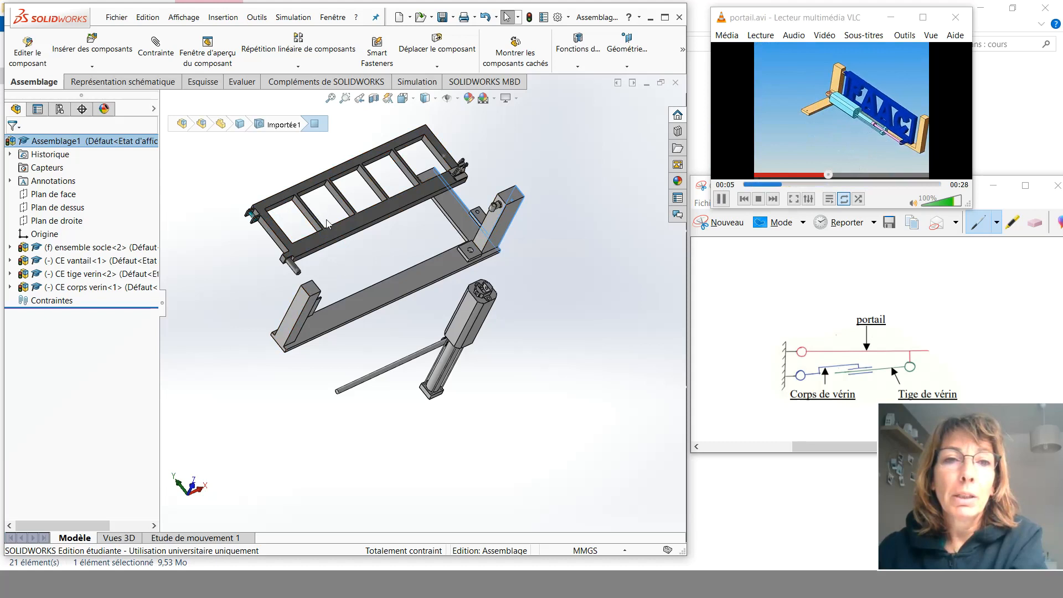
- Select the gate frame and its axle in the model to identify them within the gate subassembly
{"action": "left_click", "coordinate": [352, 224]}
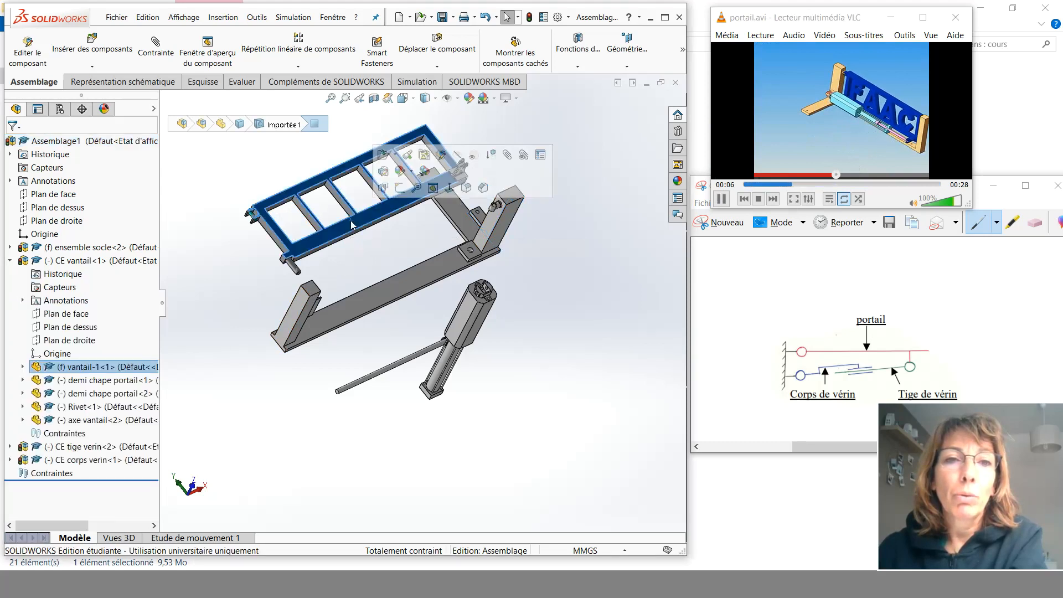
{"action": "left_click", "coordinate": [295, 269]}
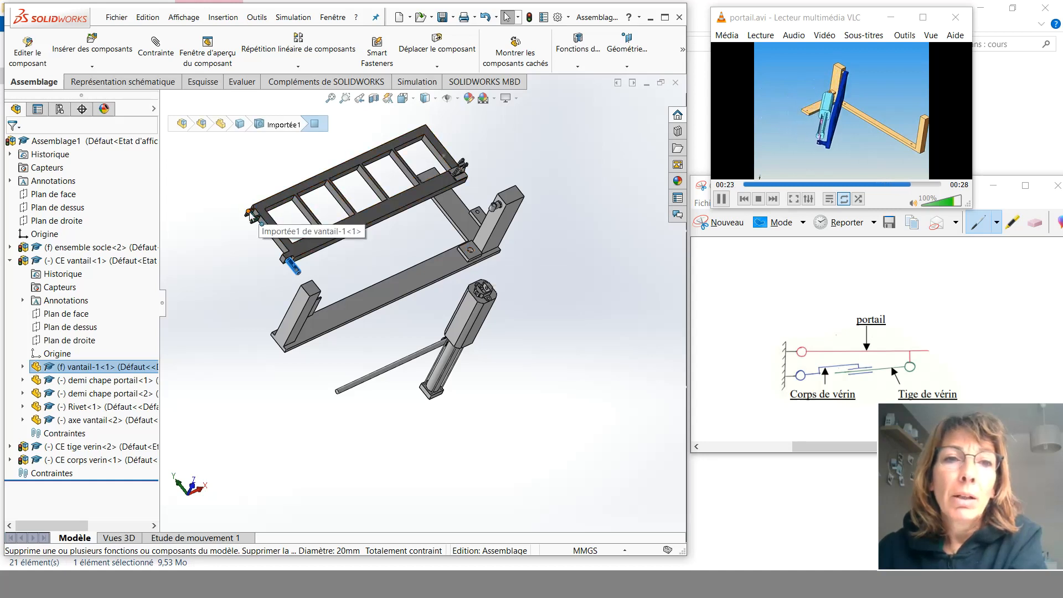
{"action": "scroll", "coordinate": [257, 217], "scroll_direction": "down", "scroll_amount": 2}
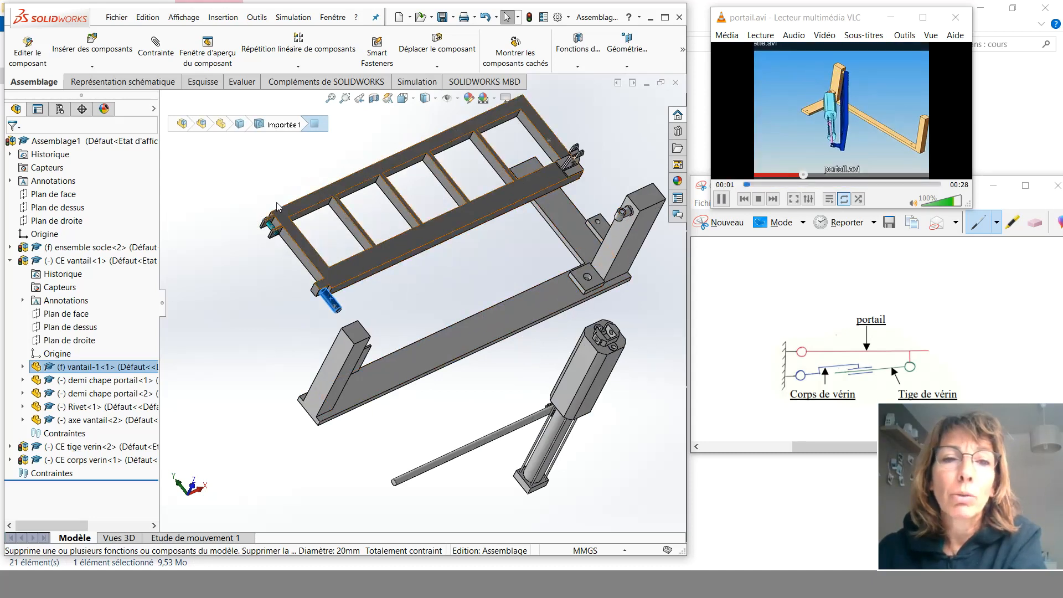
{"action": "left_click", "coordinate": [252, 162]}
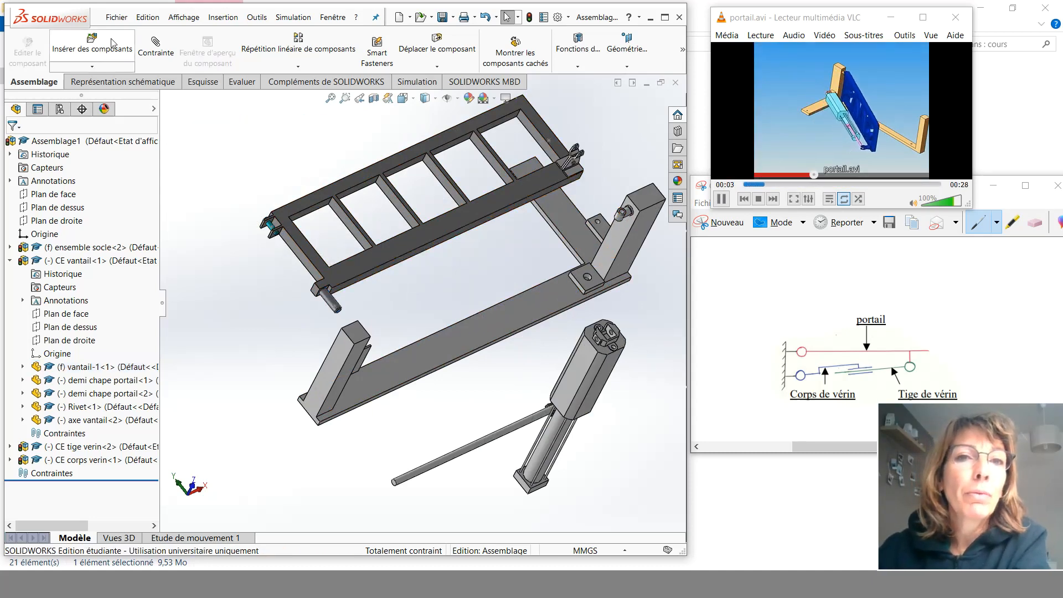
- Add a concentric mate between the gate's axle and the base clevis (chape socle) cylinder, accepting the memory warning
{"action": "left_click", "coordinate": [155, 47]}
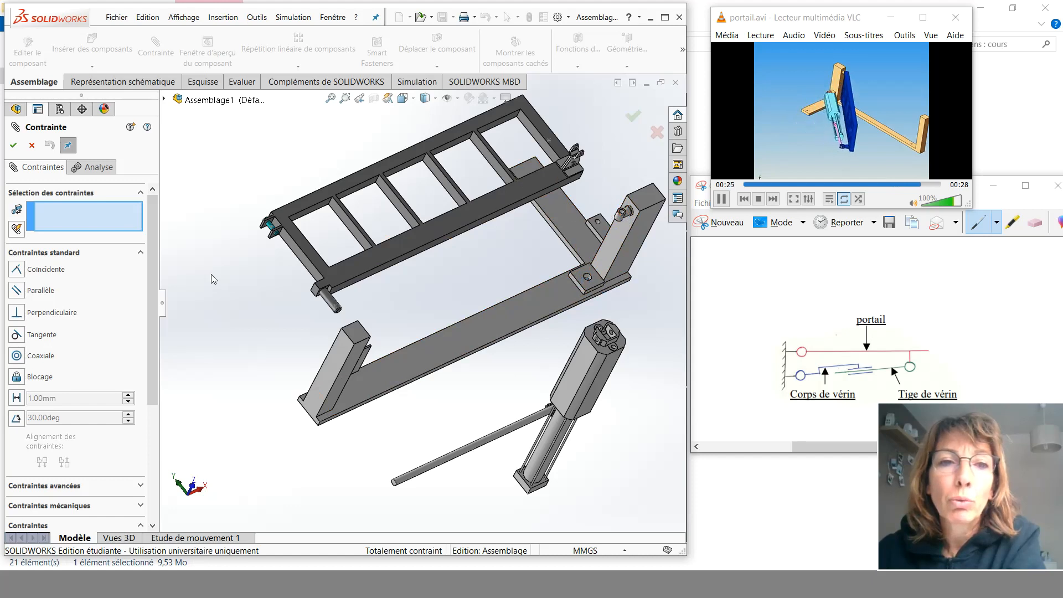
{"action": "scroll", "coordinate": [254, 216], "scroll_direction": "down", "scroll_amount": 3}
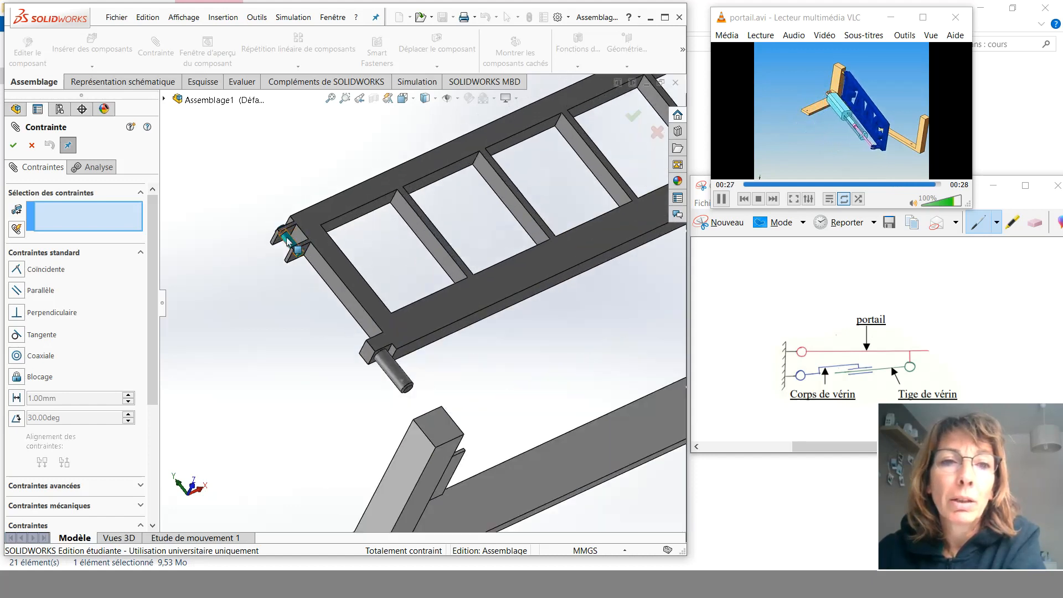
{"action": "scroll", "coordinate": [295, 236], "scroll_direction": "down", "scroll_amount": 5}
{"action": "scroll", "coordinate": [383, 256], "scroll_direction": "down", "scroll_amount": 3}
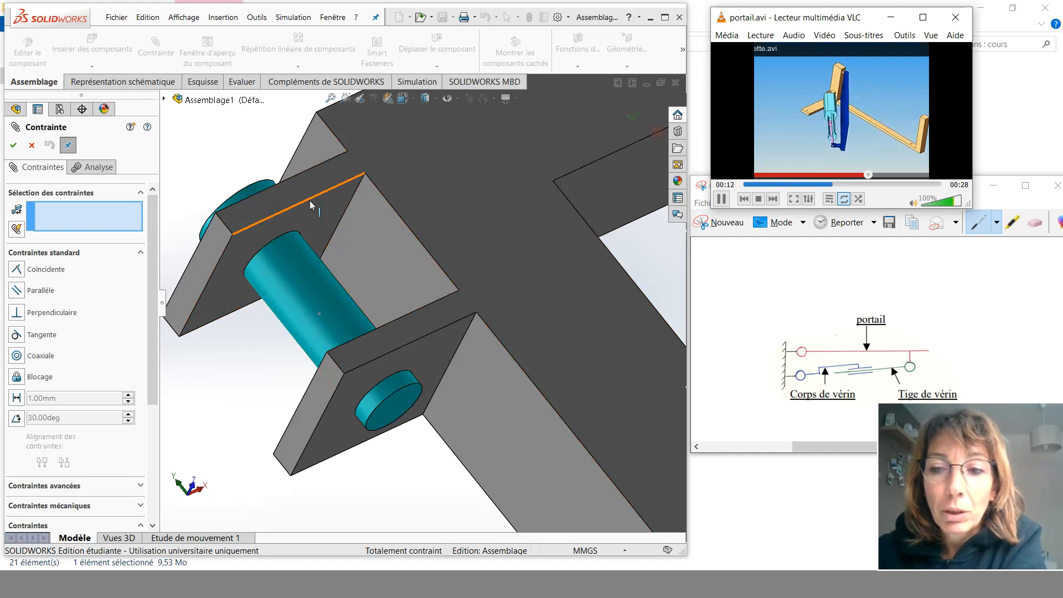
{"action": "left_click", "coordinate": [317, 284]}
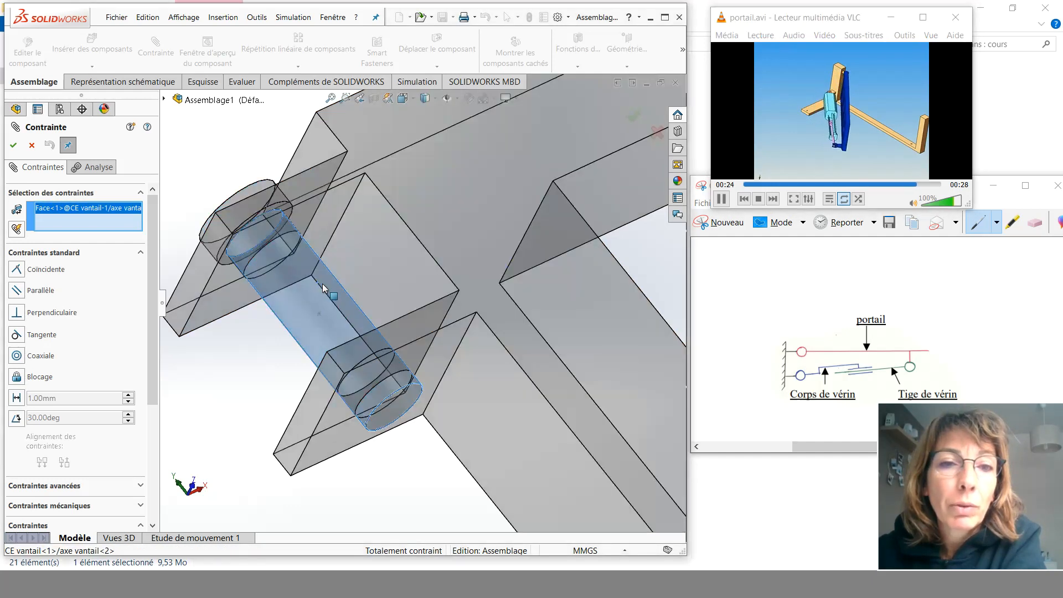
{"action": "scroll", "coordinate": [482, 393], "scroll_direction": "up", "scroll_amount": 3}
{"action": "scroll", "coordinate": [526, 405], "scroll_direction": "up", "scroll_amount": 6}
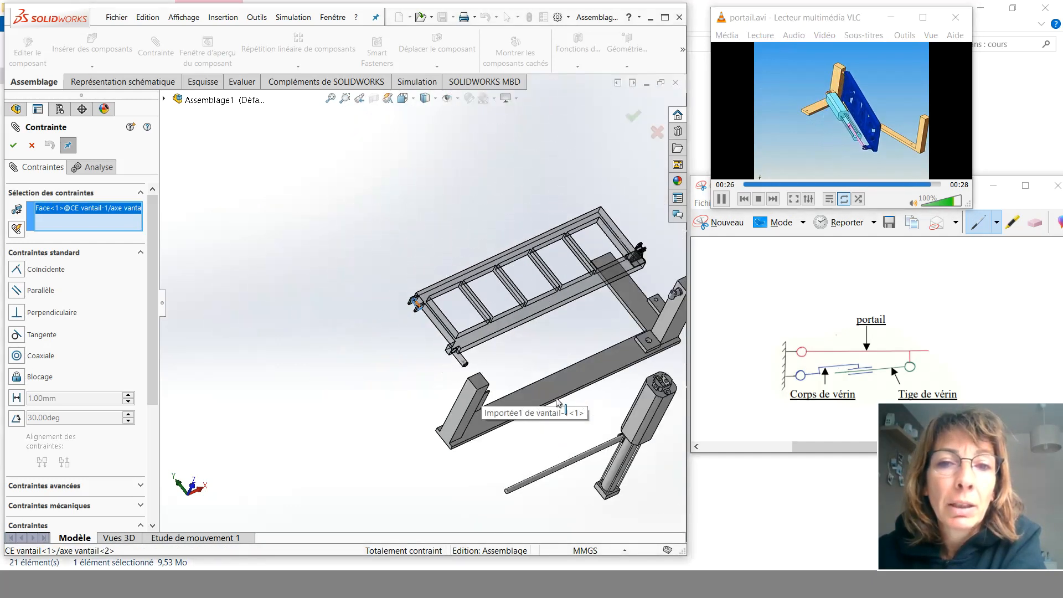
{"action": "scroll", "coordinate": [554, 310], "scroll_direction": "down", "scroll_amount": 10}
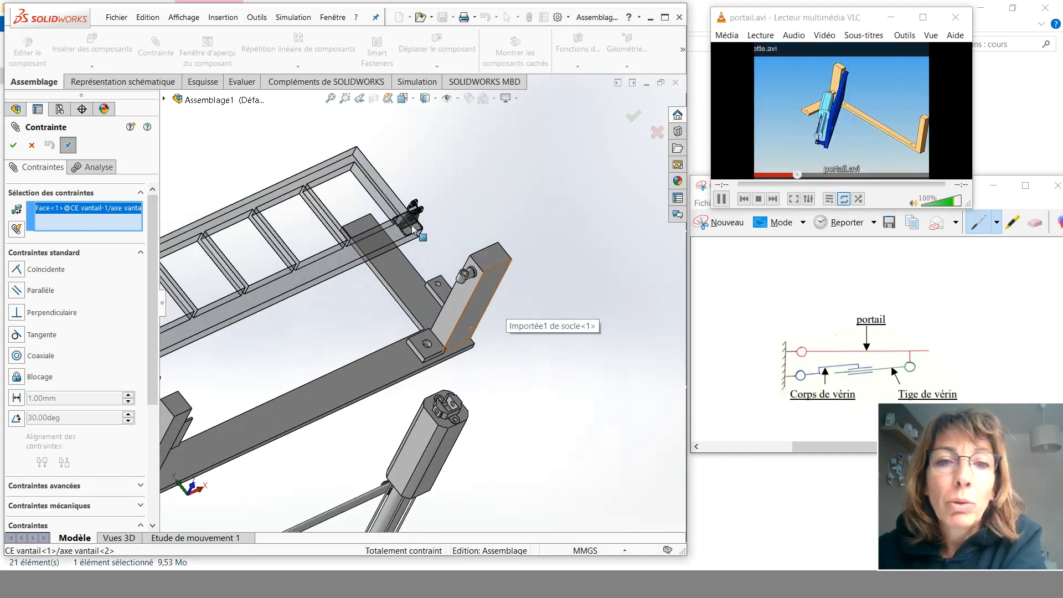
{"action": "scroll", "coordinate": [542, 349], "scroll_direction": "down", "scroll_amount": 3}
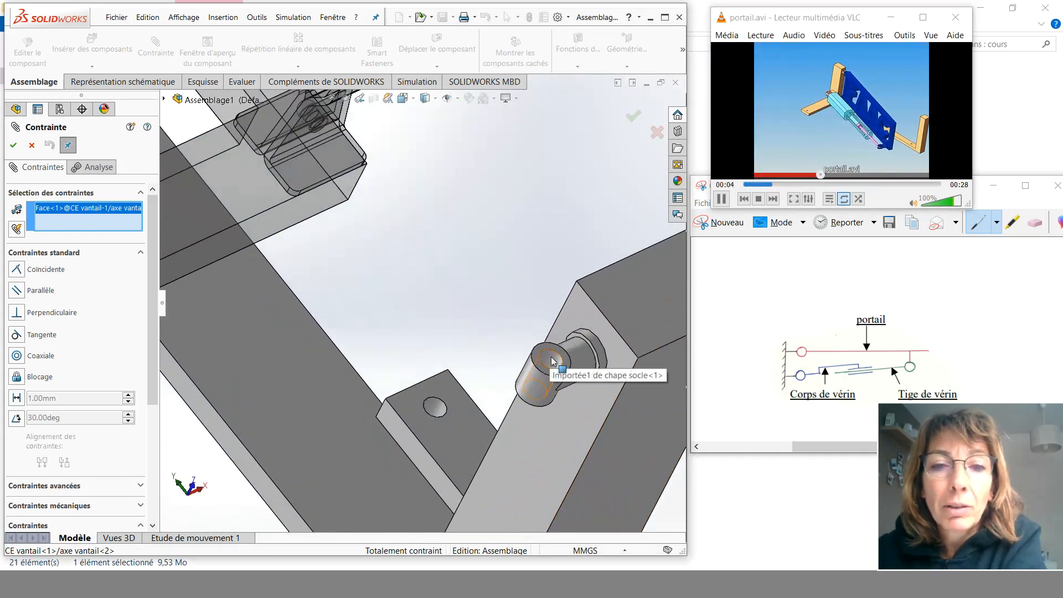
{"action": "left_click", "coordinate": [552, 360]}
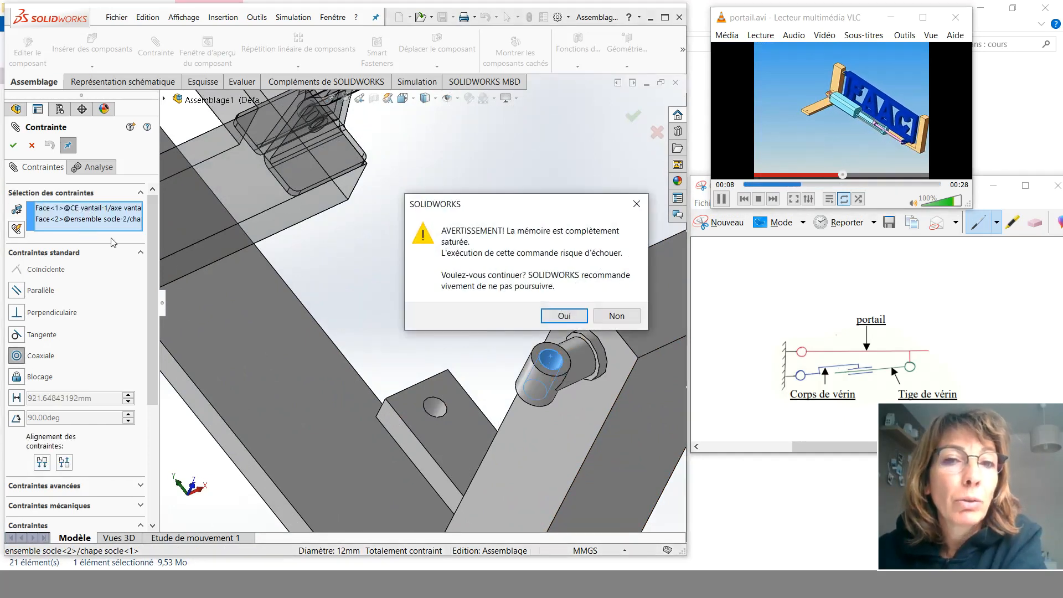
{"action": "left_click", "coordinate": [564, 315]}
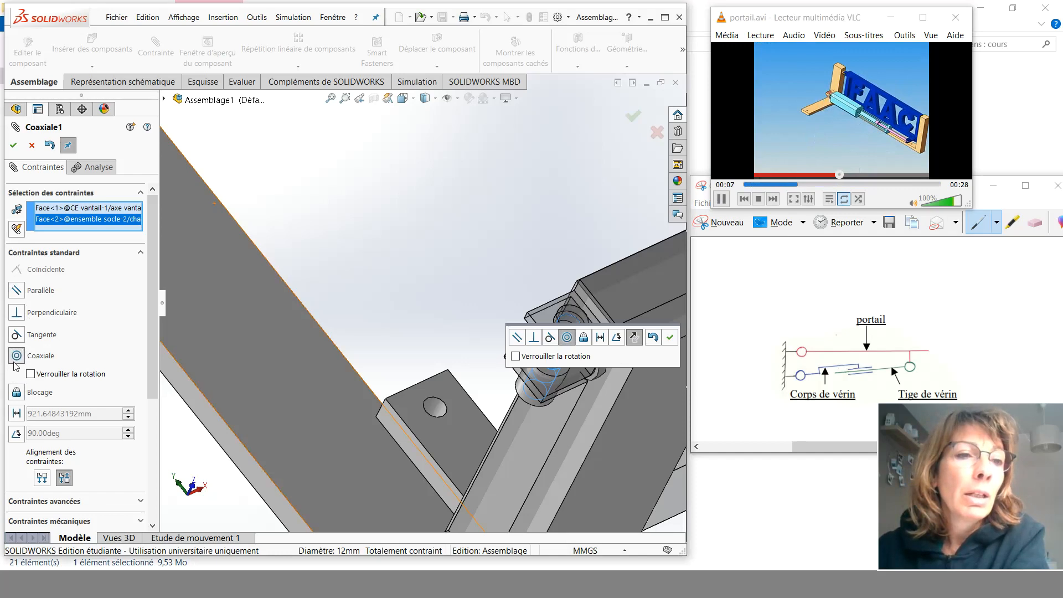
{"action": "left_click", "coordinate": [14, 145]}
{"action": "scroll", "coordinate": [657, 413], "scroll_direction": "up", "scroll_amount": 5}
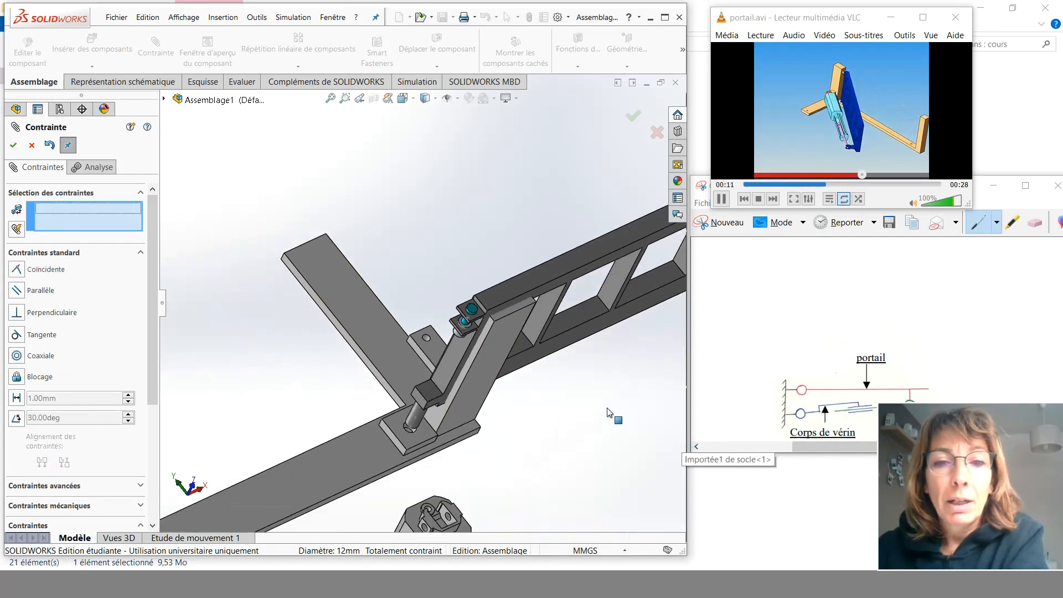
{"action": "scroll", "coordinate": [609, 415], "scroll_direction": "up", "scroll_amount": 5}
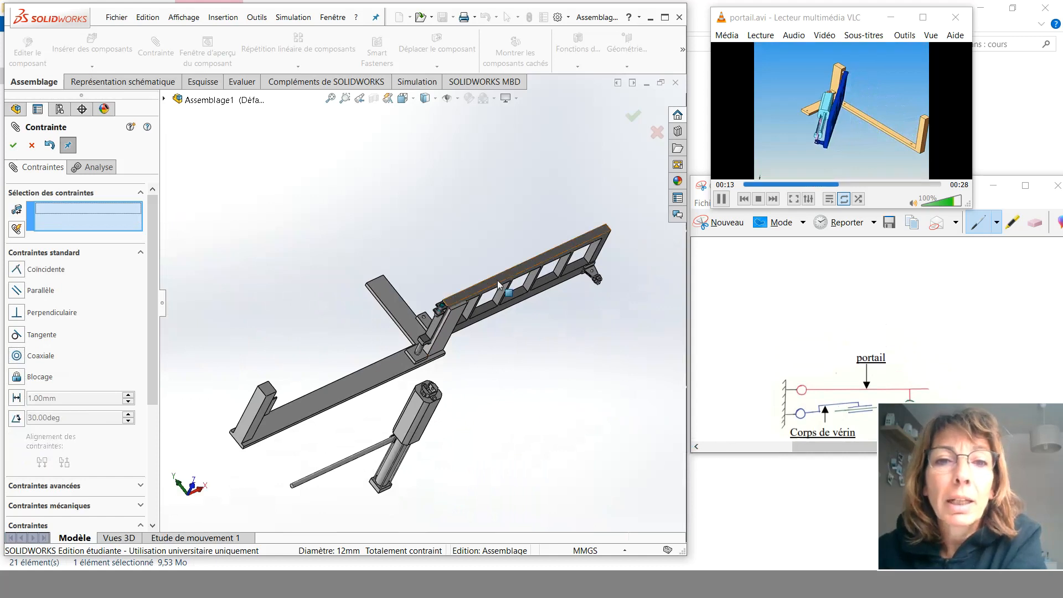
{"action": "left_click", "coordinate": [14, 146]}
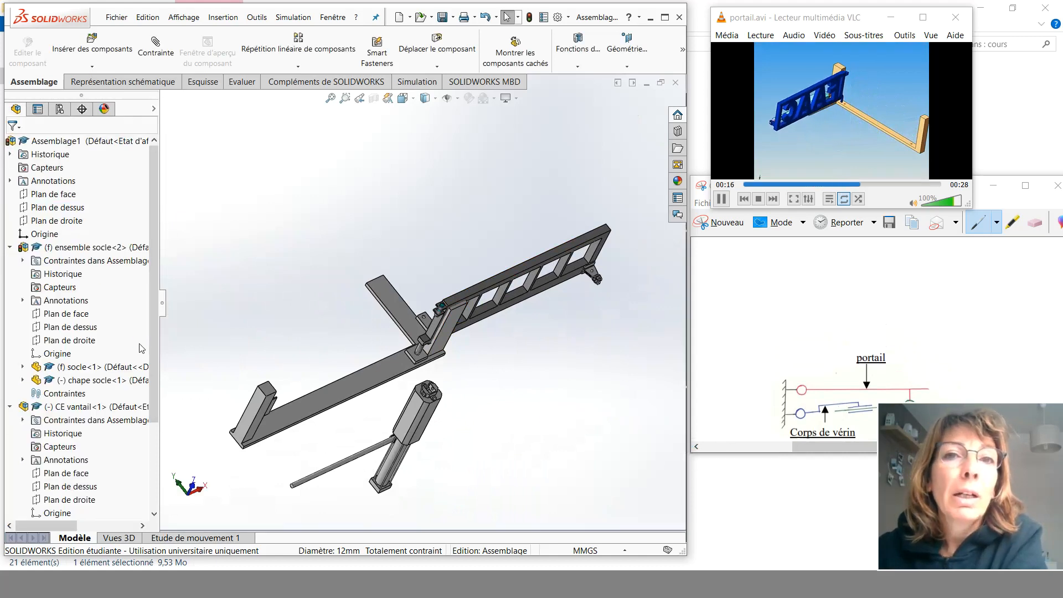
- Use Move Component to swing the gate around its new concentric mate on the base
{"action": "left_click", "coordinate": [435, 51]}
{"action": "left_click_drag", "start_coordinate": [570, 247], "coordinate": [286, 225]}
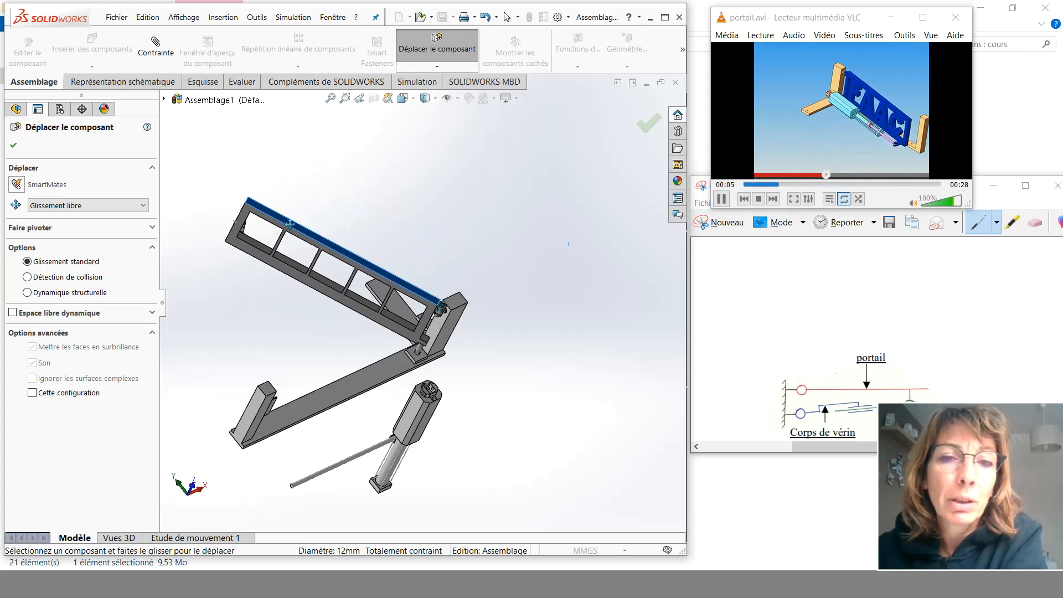
{"action": "scroll", "coordinate": [448, 313], "scroll_direction": "down", "scroll_amount": 2}
{"action": "scroll", "coordinate": [449, 313], "scroll_direction": "down", "scroll_amount": 3}
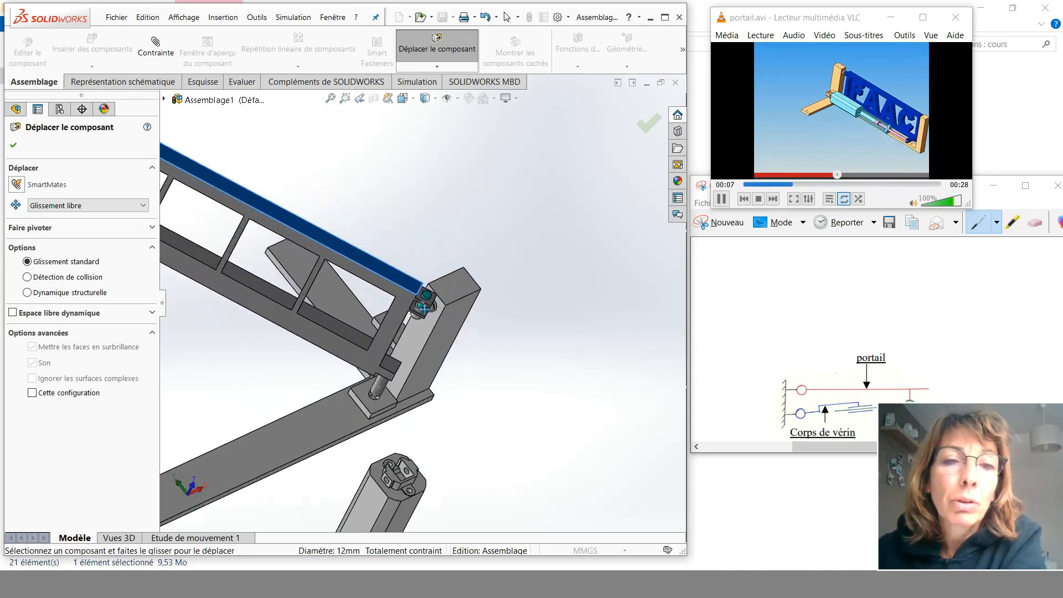
{"action": "mouse_move", "coordinate": [370, 313]}
{"action": "left_mouse_down"}
{"action": "mouse_move", "coordinate": [367, 296]}
{"action": "mouse_move", "coordinate": [368, 344]}
{"action": "mouse_move", "coordinate": [360, 320]}
{"action": "mouse_move", "coordinate": [364, 334]}
{"action": "mouse_move", "coordinate": [369, 311]}
{"action": "left_mouse_up"}
{"action": "scroll", "coordinate": [369, 311], "scroll_direction": "up", "scroll_amount": 8}
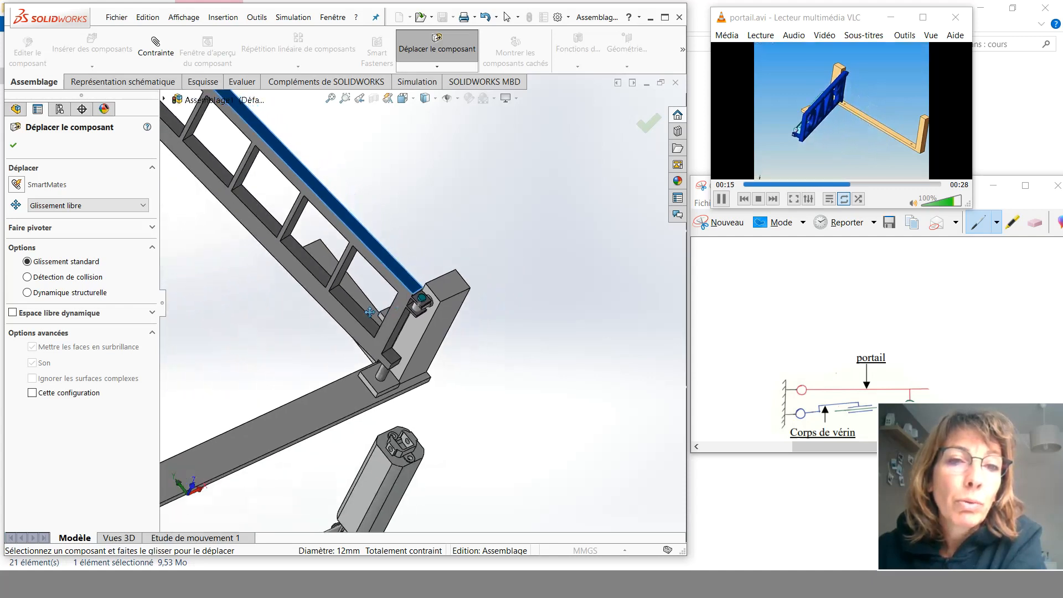
{"action": "left_click", "coordinate": [12, 148]}
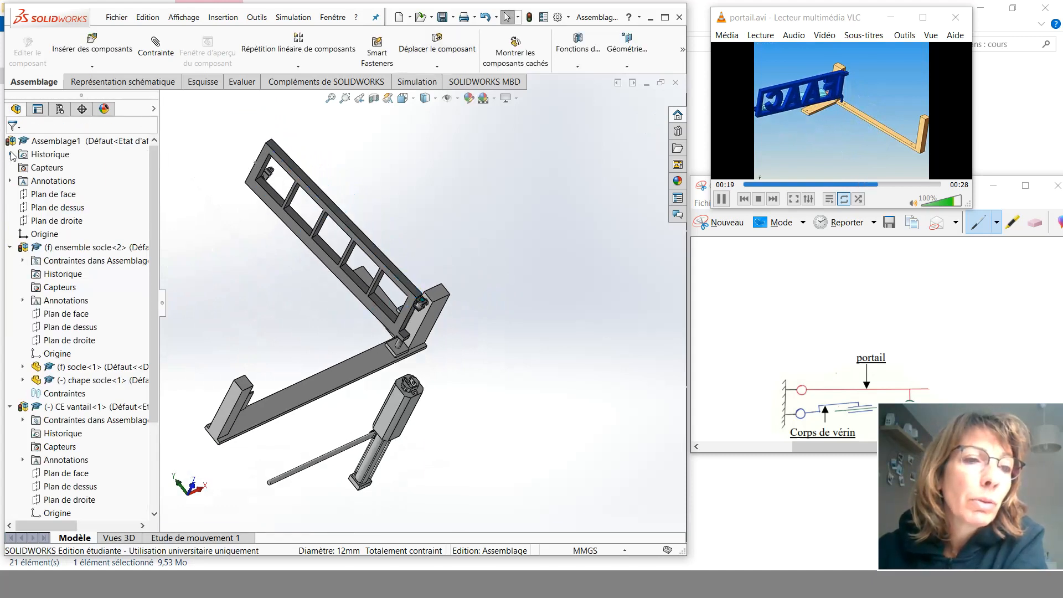
- Try switching the Coaxiale1 mate's alignment to aligned, then restore it to anti-aligned
{"action": "left_click", "coordinate": [10, 247]}
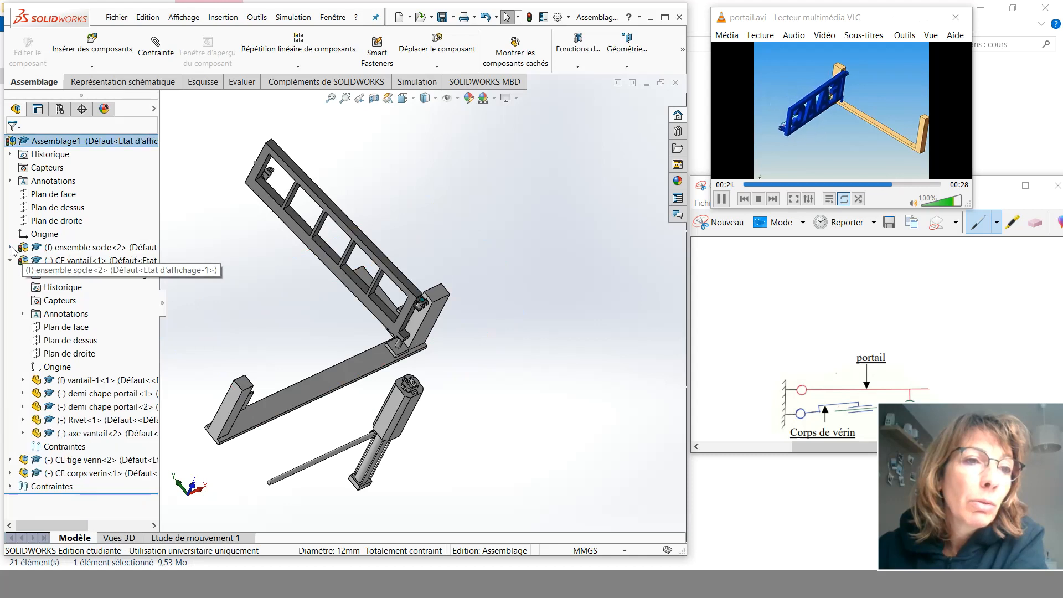
{"action": "left_click", "coordinate": [9, 261]}
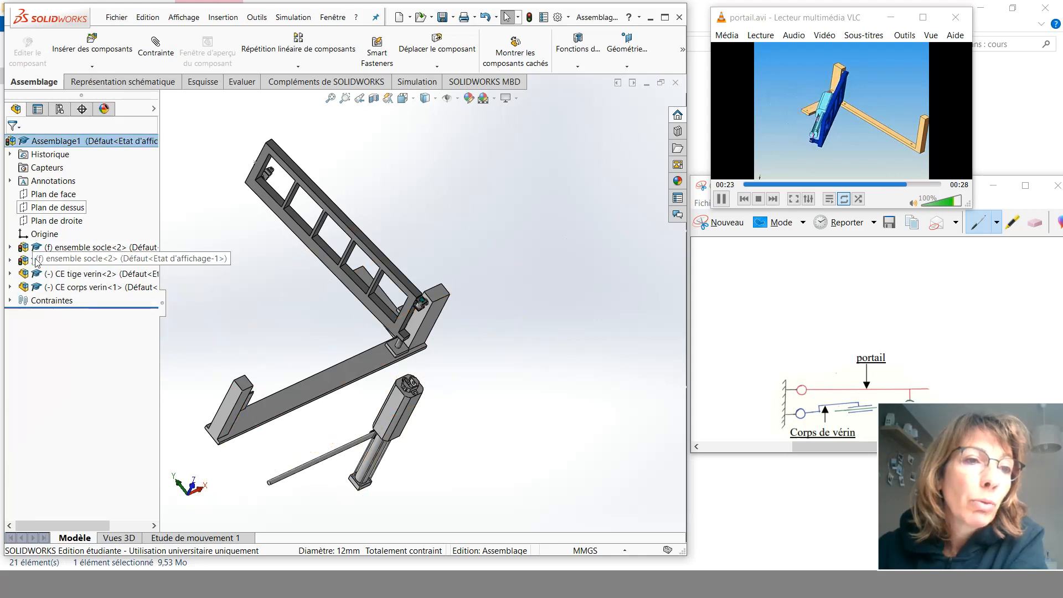
{"action": "left_click", "coordinate": [10, 301]}
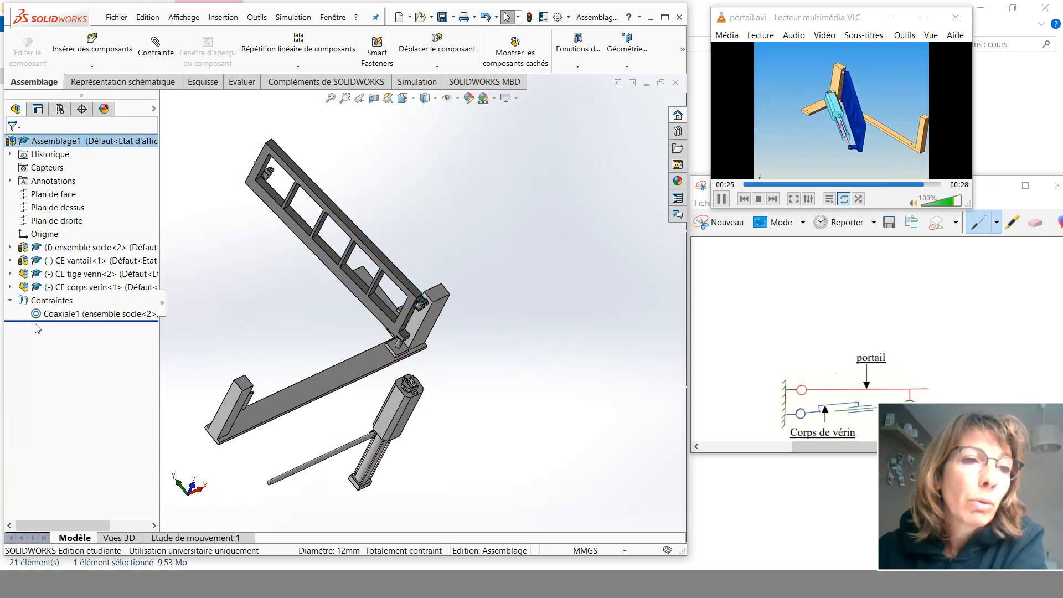
{"action": "left_click", "coordinate": [72, 314]}
{"action": "left_click", "coordinate": [81, 282]}
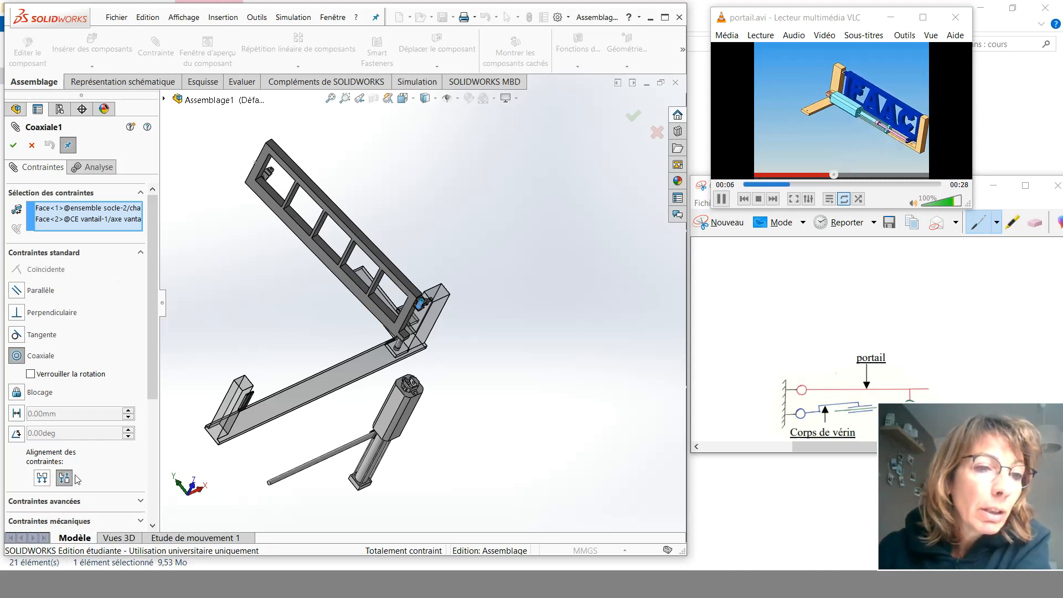
{"action": "left_click", "coordinate": [42, 478]}
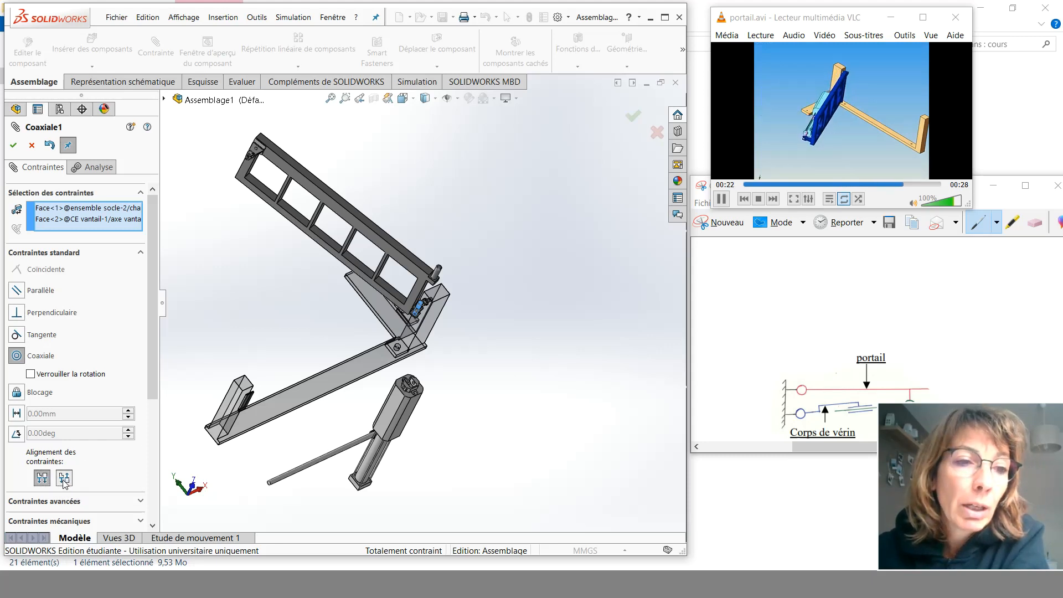
{"action": "left_click", "coordinate": [64, 478]}
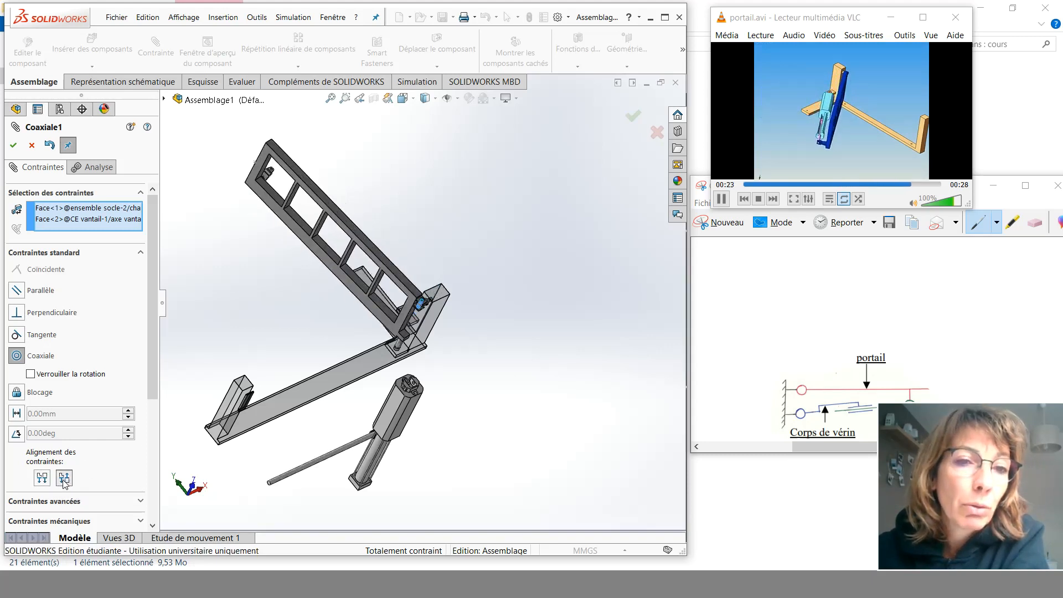
{"action": "left_click", "coordinate": [14, 146]}
- Use Move Component to slide the gate along its axle up to the base clevis
{"action": "scroll", "coordinate": [388, 327], "scroll_direction": "down", "scroll_amount": 8}
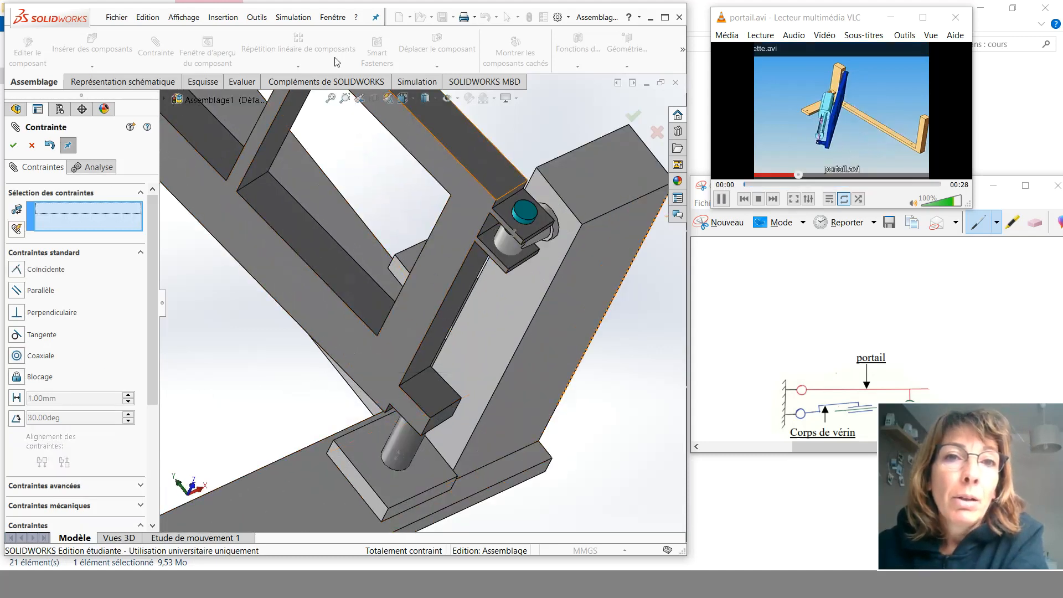
{"action": "key", "text": "Escape"}
{"action": "left_click", "coordinate": [437, 49]}
{"action": "mouse_move", "coordinate": [468, 235]}
{"action": "left_mouse_down"}
{"action": "mouse_move", "coordinate": [483, 209]}
{"action": "mouse_move", "coordinate": [478, 269]}
{"action": "mouse_move", "coordinate": [471, 246]}
{"action": "left_mouse_up"}
{"action": "middle_click_drag", "start_coordinate": [472, 247], "coordinate": [506, 157]}
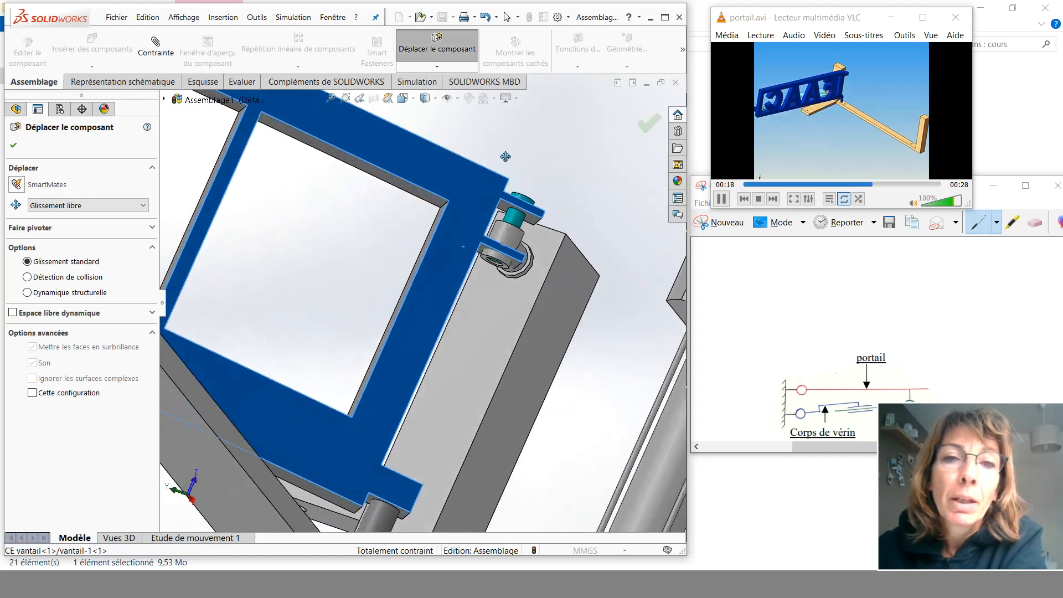
{"action": "left_click", "coordinate": [13, 145]}
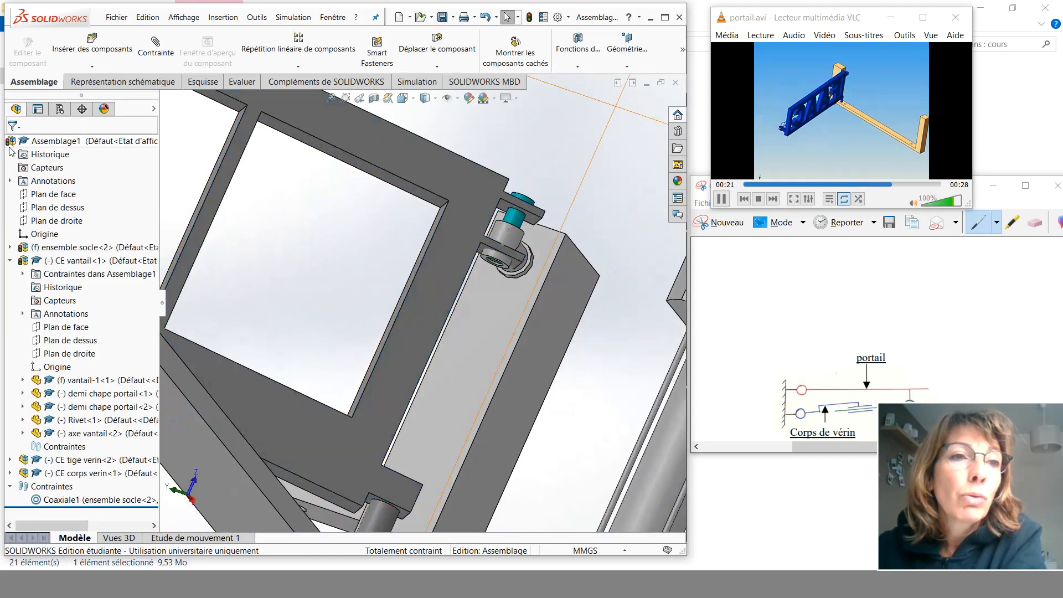
- Add a coincident mate between the gate's bracket face and the top face of the base clevis
{"action": "left_click", "coordinate": [154, 46]}
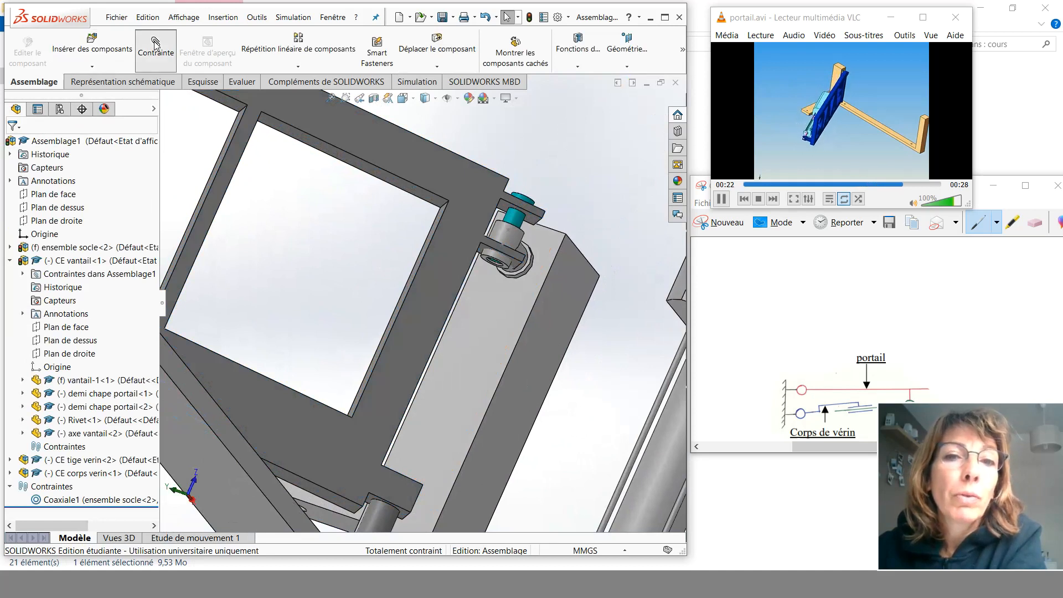
{"action": "left_click", "coordinate": [531, 221]}
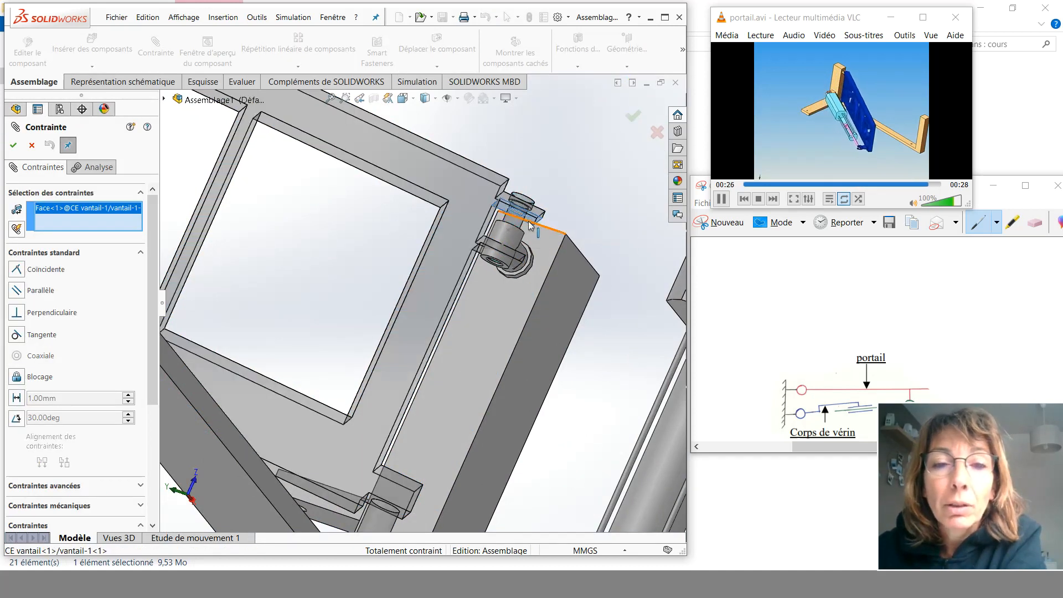
{"action": "middle_click_drag", "start_coordinate": [514, 216], "coordinate": [455, 252]}
{"action": "scroll", "coordinate": [455, 252], "scroll_direction": "down", "scroll_amount": 5}
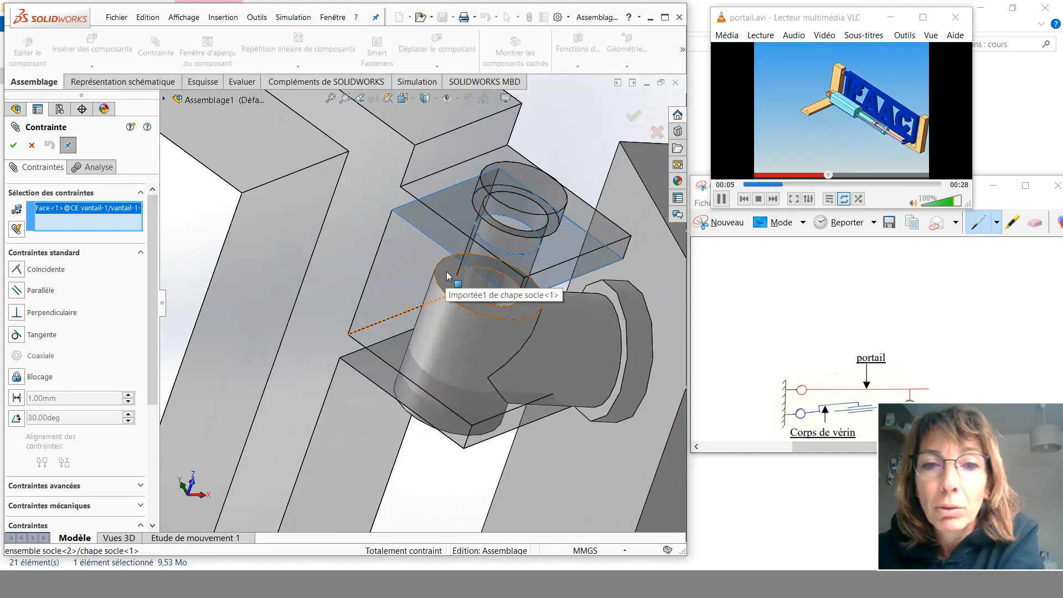
{"action": "left_click", "coordinate": [448, 276]}
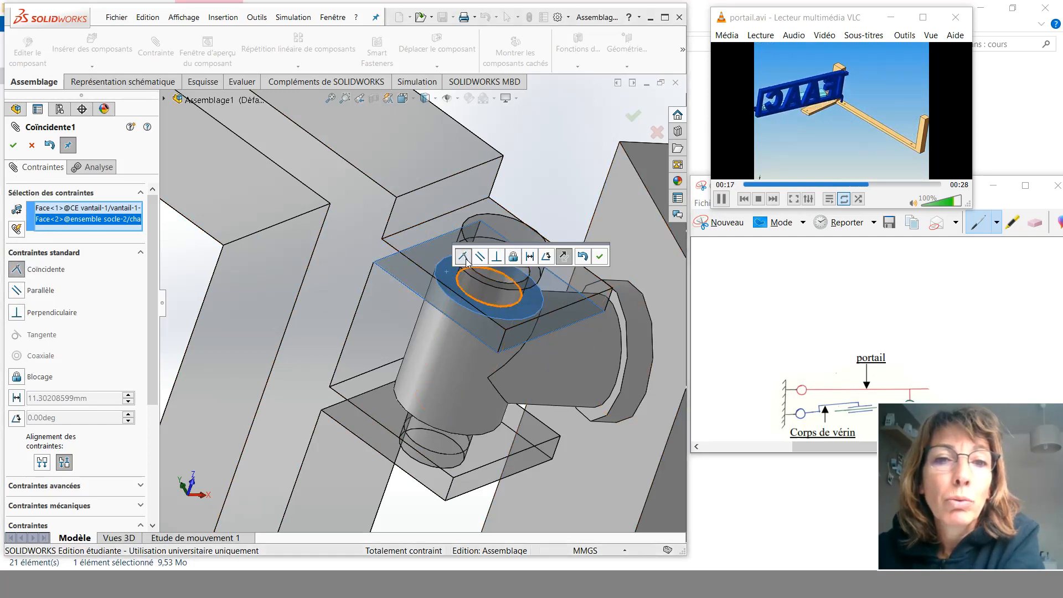
{"action": "left_click", "coordinate": [601, 256]}
{"action": "scroll", "coordinate": [361, 288], "scroll_direction": "up", "scroll_amount": 3}
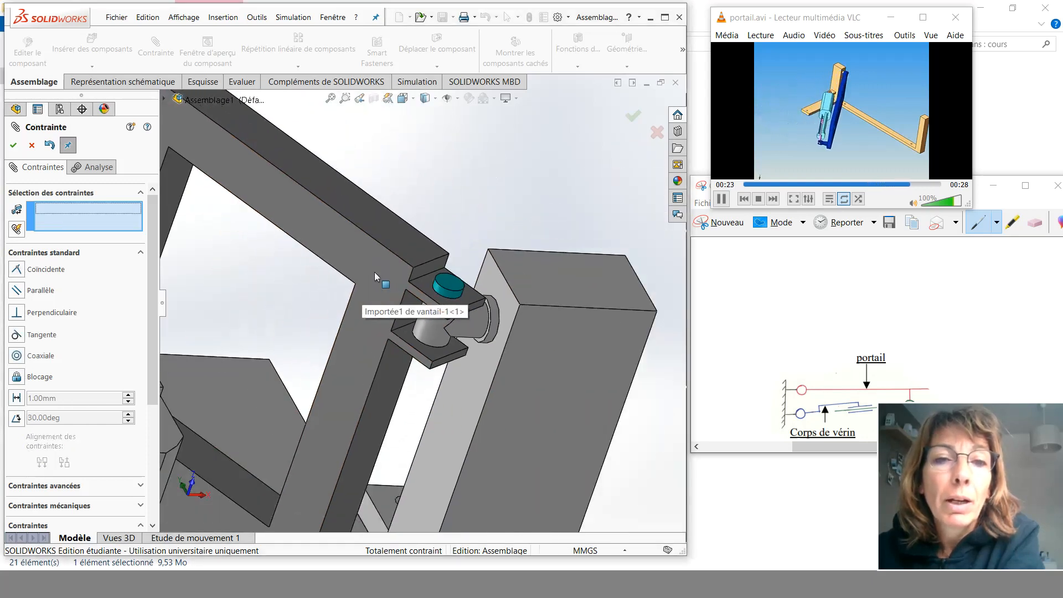
{"action": "scroll", "coordinate": [374, 277], "scroll_direction": "up", "scroll_amount": 5}
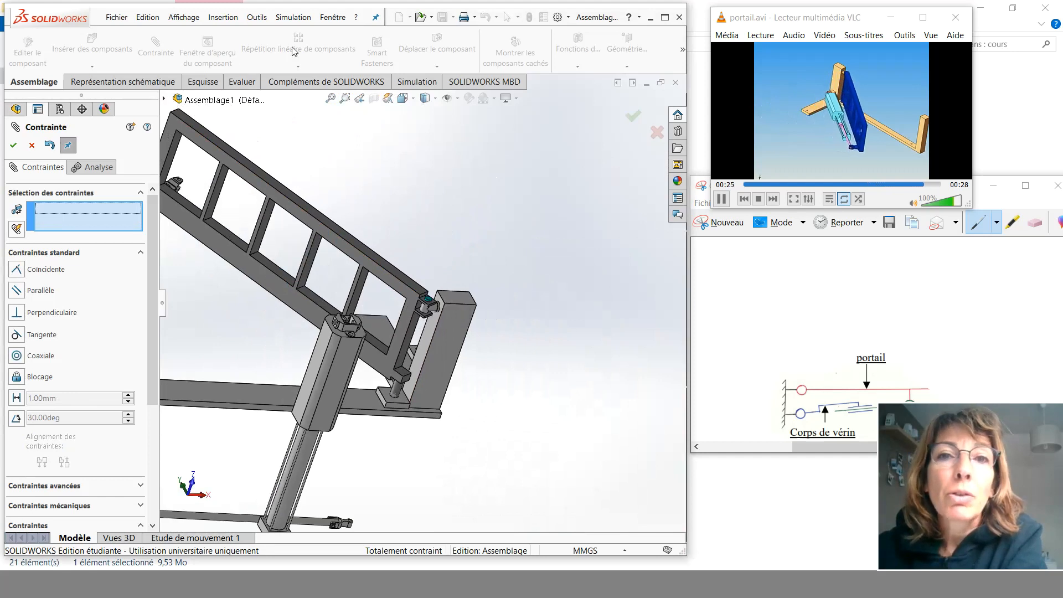
- Use Move Component to drag the cylinder body out of the gate and near the base
{"action": "left_click", "coordinate": [15, 148]}
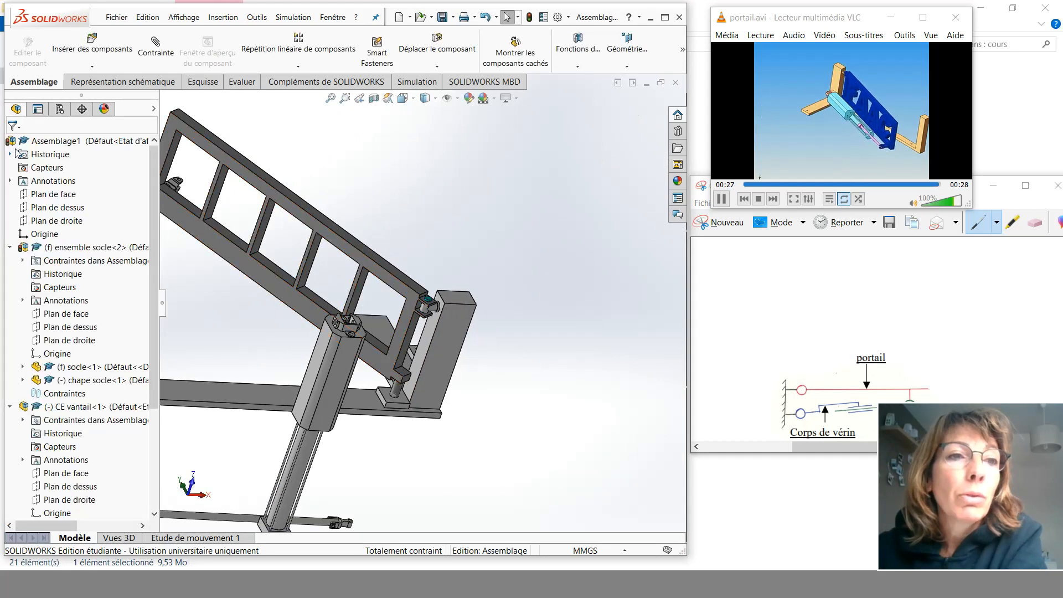
{"action": "left_click", "coordinate": [444, 48]}
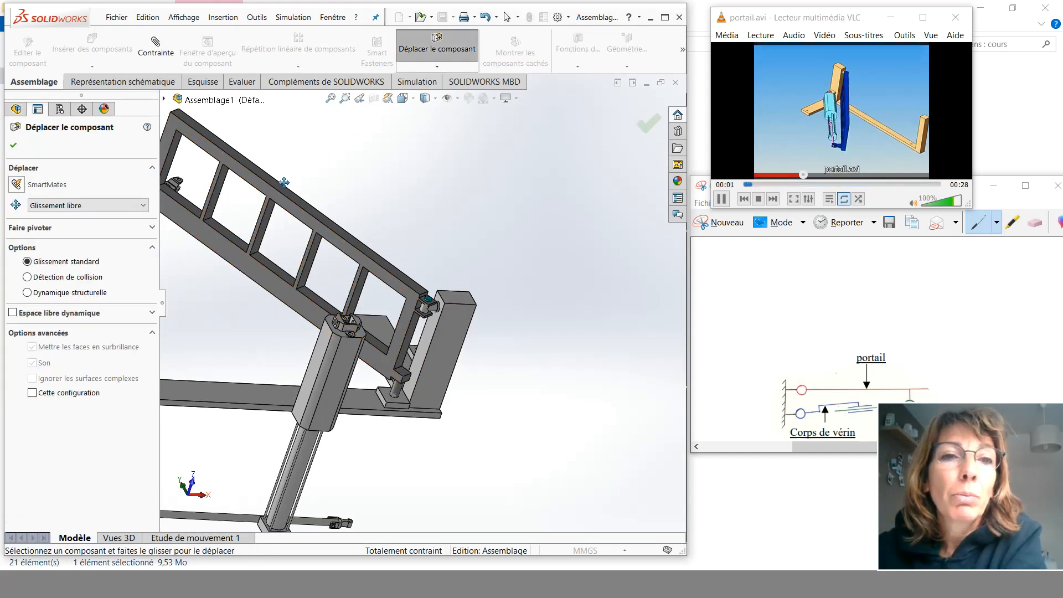
{"action": "left_click_drag", "start_coordinate": [270, 184], "coordinate": [280, 281]}
{"action": "scroll", "coordinate": [279, 303], "scroll_direction": "up", "scroll_amount": 3}
{"action": "scroll", "coordinate": [278, 303], "scroll_direction": "up", "scroll_amount": 2}
{"action": "middle_click_drag", "start_coordinate": [255, 330], "coordinate": [431, 404]}
{"action": "scroll", "coordinate": [354, 302], "scroll_direction": "down", "scroll_amount": 5}
{"action": "middle_click_drag", "start_coordinate": [389, 300], "coordinate": [455, 237]}
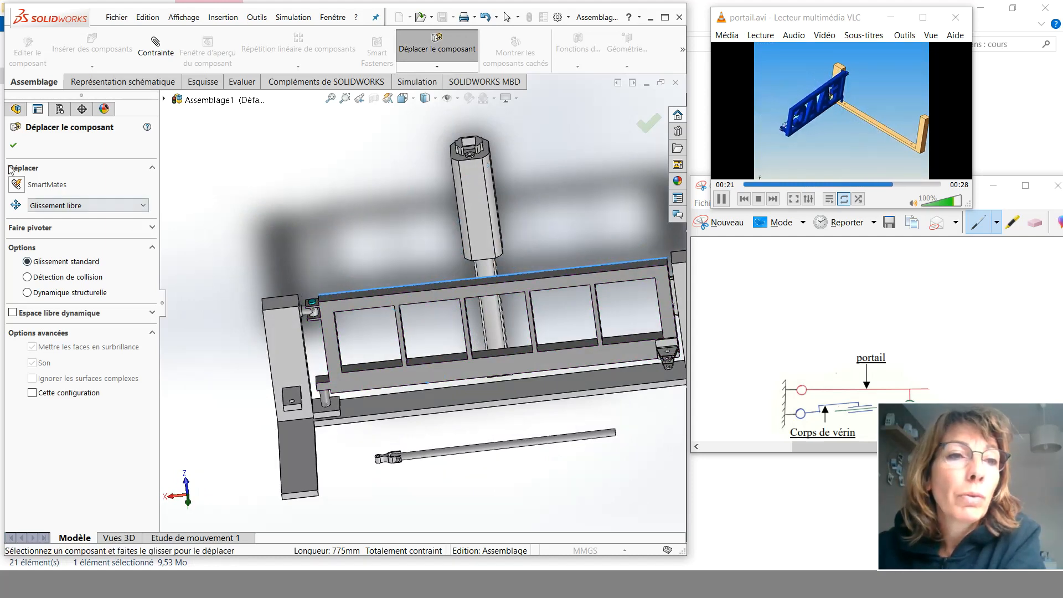
{"action": "left_click", "coordinate": [12, 146]}
- Use Move Component to bring the cylinder body's rear eye down into the base clevis
{"action": "left_click", "coordinate": [437, 49]}
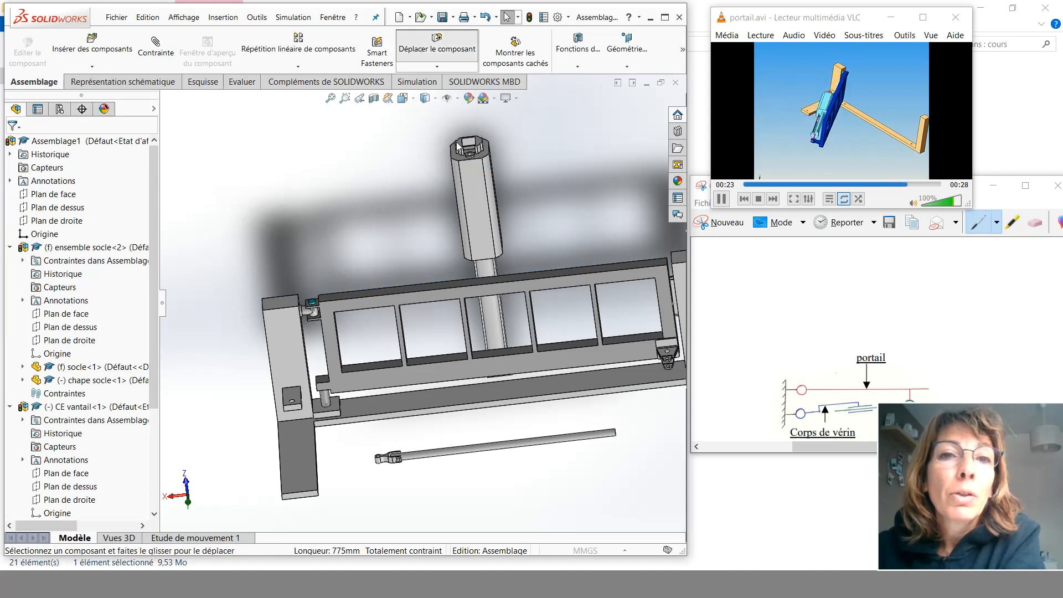
{"action": "left_click_drag", "start_coordinate": [474, 177], "coordinate": [363, 367]}
{"action": "scroll", "coordinate": [338, 370], "scroll_direction": "down", "scroll_amount": 3}
{"action": "scroll", "coordinate": [338, 343], "scroll_direction": "down", "scroll_amount": 2}
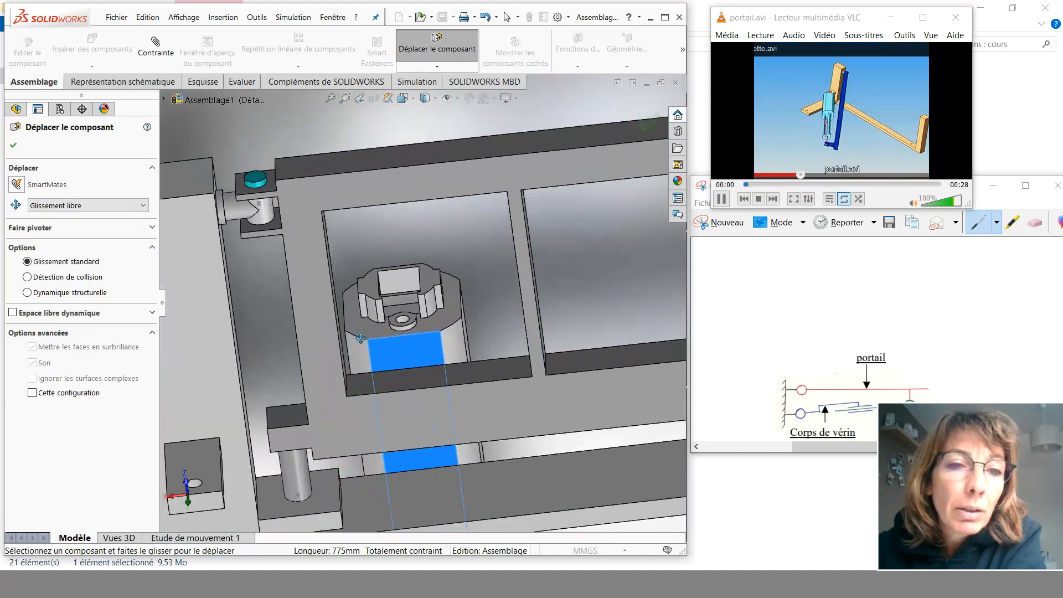
{"action": "middle_click_drag", "start_coordinate": [367, 388], "coordinate": [402, 346]}
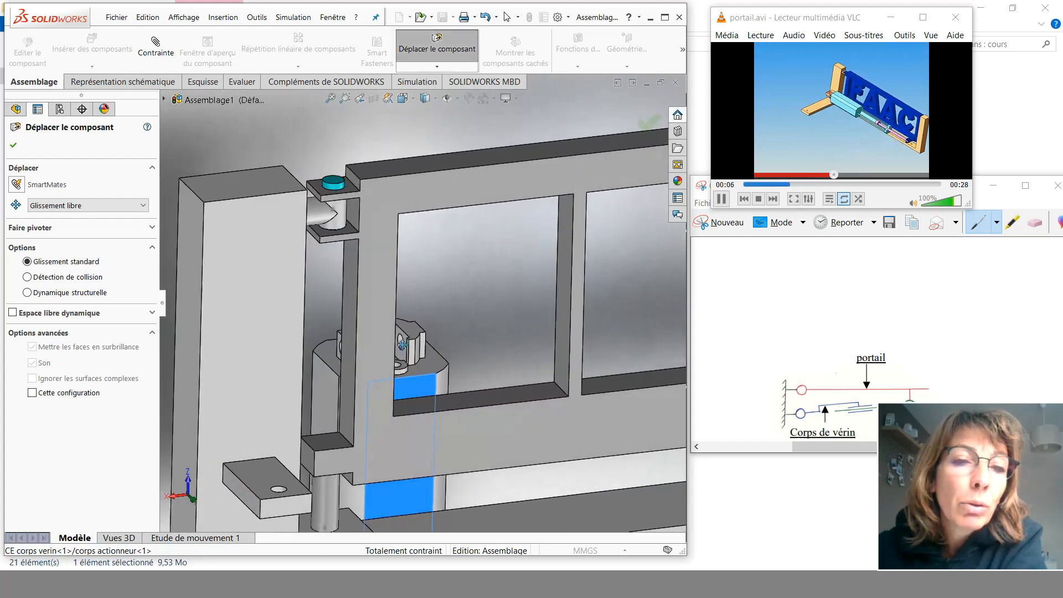
{"action": "scroll", "coordinate": [401, 342], "scroll_direction": "down", "scroll_amount": 5}
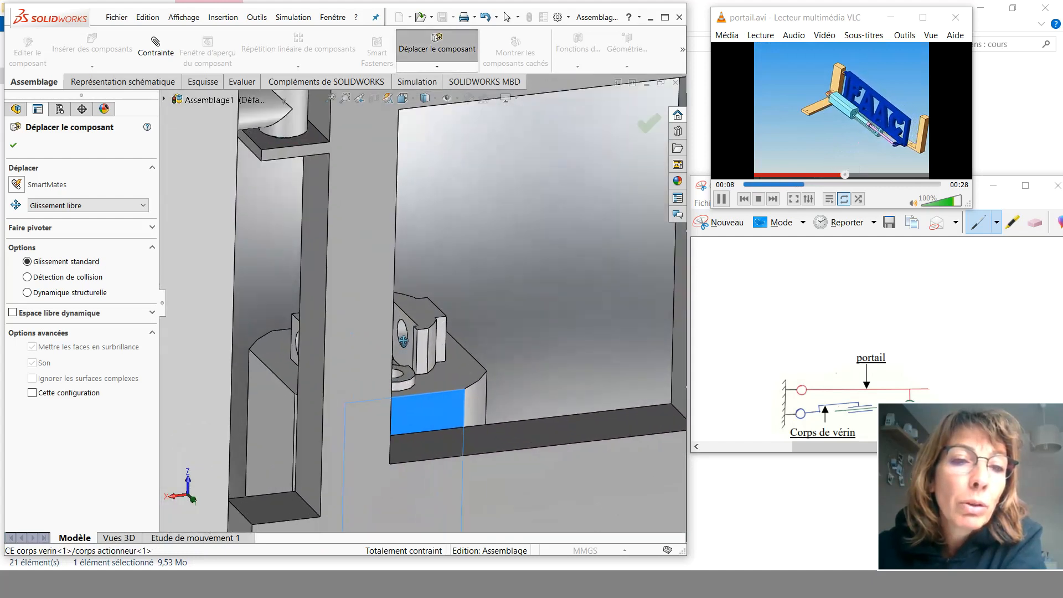
{"action": "scroll", "coordinate": [390, 335], "scroll_direction": "up", "scroll_amount": 3}
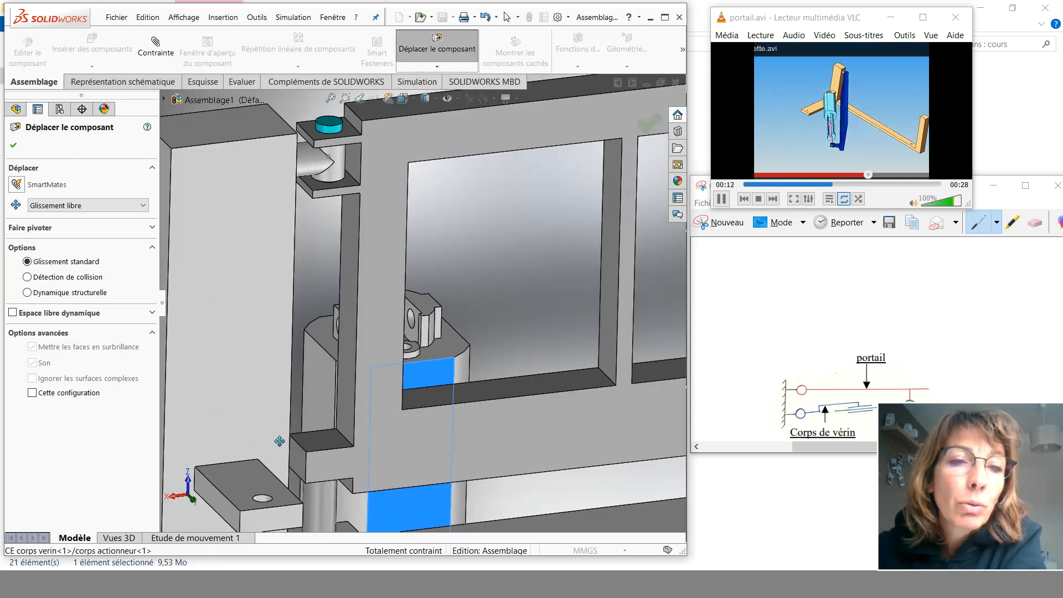
{"action": "left_click", "coordinate": [13, 145]}
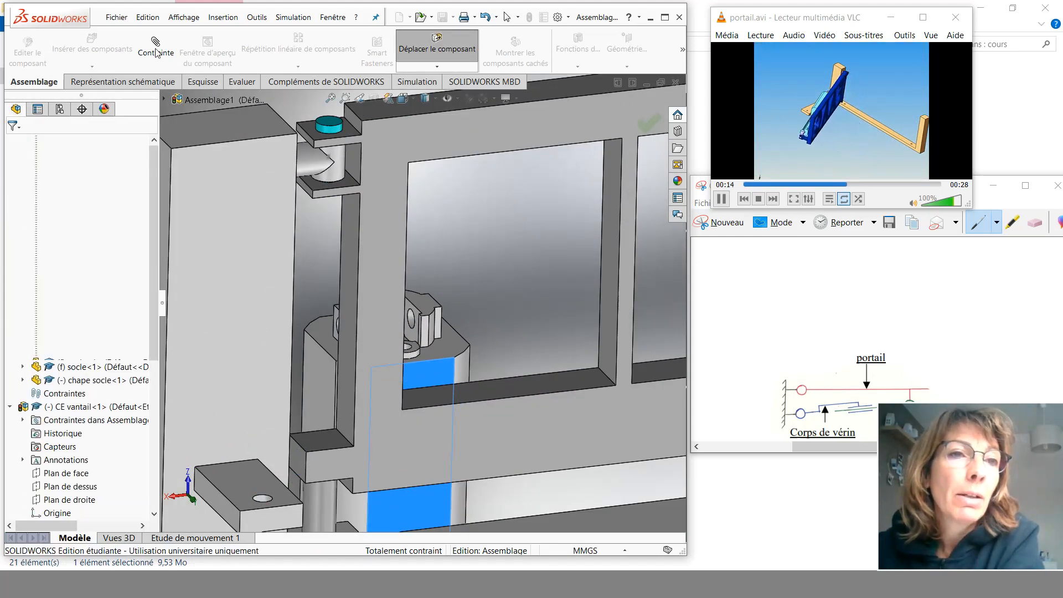
- Add a concentric mate between the cylinder body's eye bore and the hole of the base clevis
{"action": "left_click", "coordinate": [155, 47]}
{"action": "scroll", "coordinate": [401, 363], "scroll_direction": "down", "scroll_amount": 2}
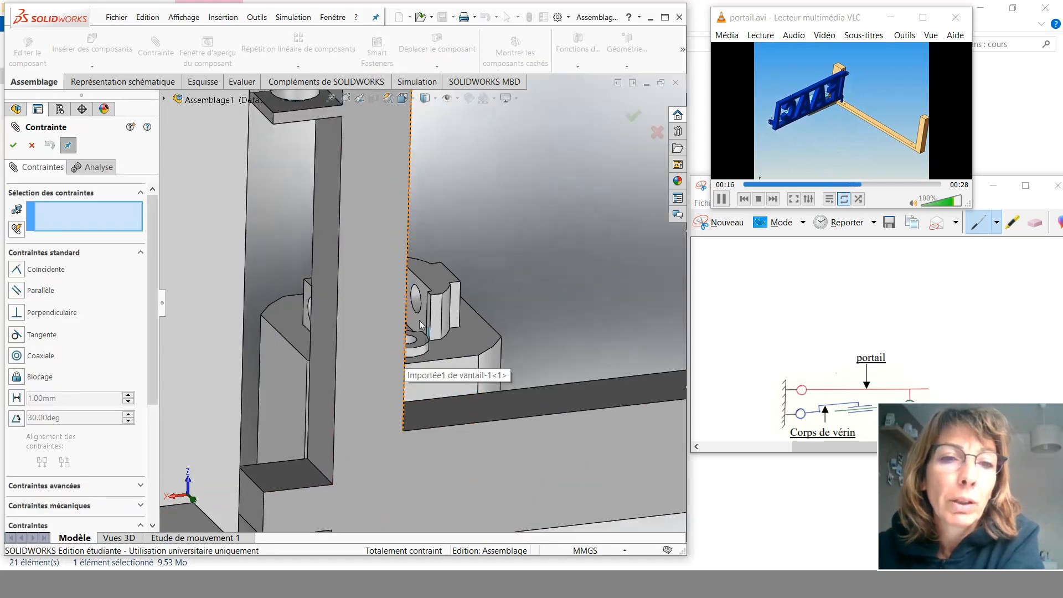
{"action": "left_click", "coordinate": [418, 305]}
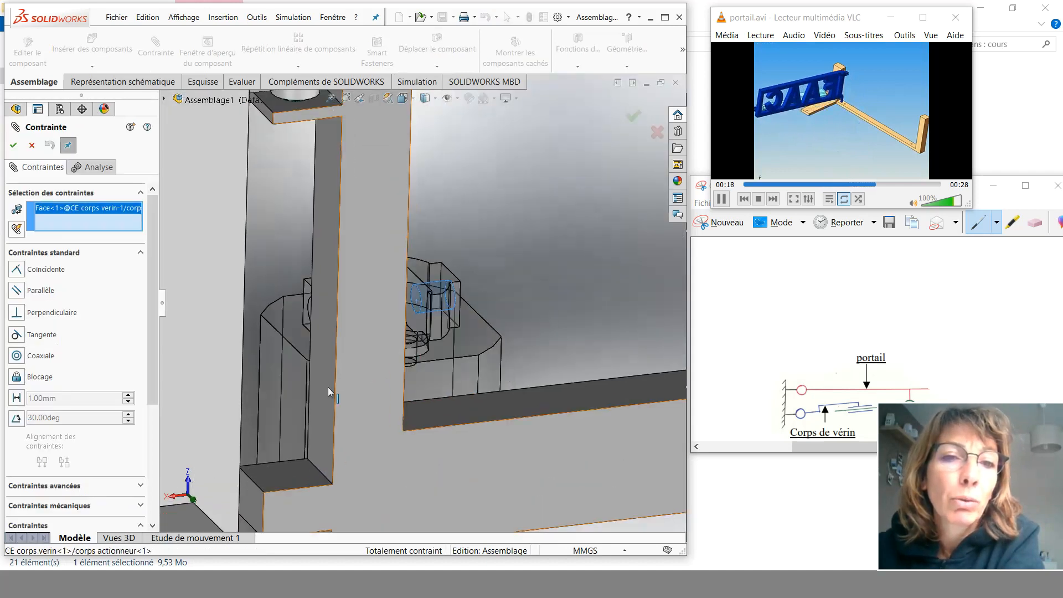
{"action": "scroll", "coordinate": [285, 407], "scroll_direction": "up", "scroll_amount": 3}
{"action": "scroll", "coordinate": [314, 433], "scroll_direction": "down", "scroll_amount": 2}
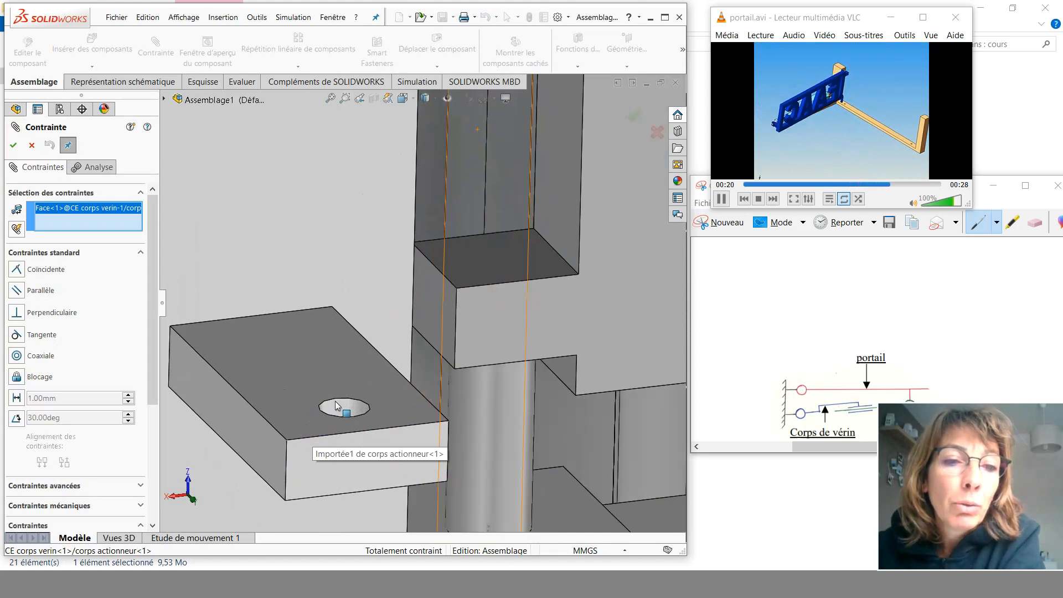
{"action": "left_click", "coordinate": [331, 421]}
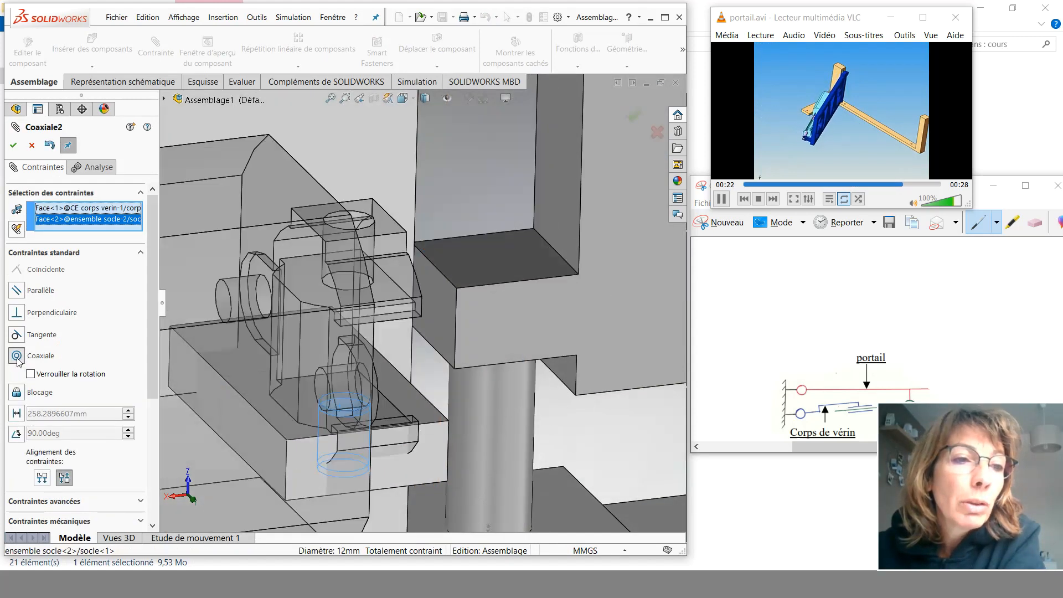
{"action": "left_click", "coordinate": [14, 146]}
{"action": "scroll", "coordinate": [278, 304], "scroll_direction": "up", "scroll_amount": 5}
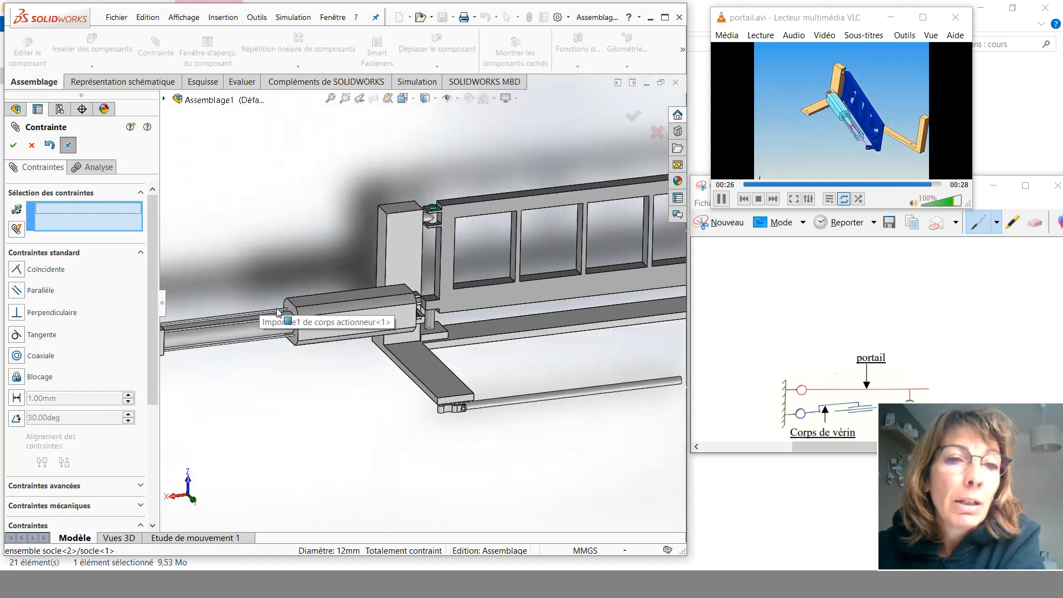
{"action": "scroll", "coordinate": [345, 266], "scroll_direction": "up", "scroll_amount": 2}
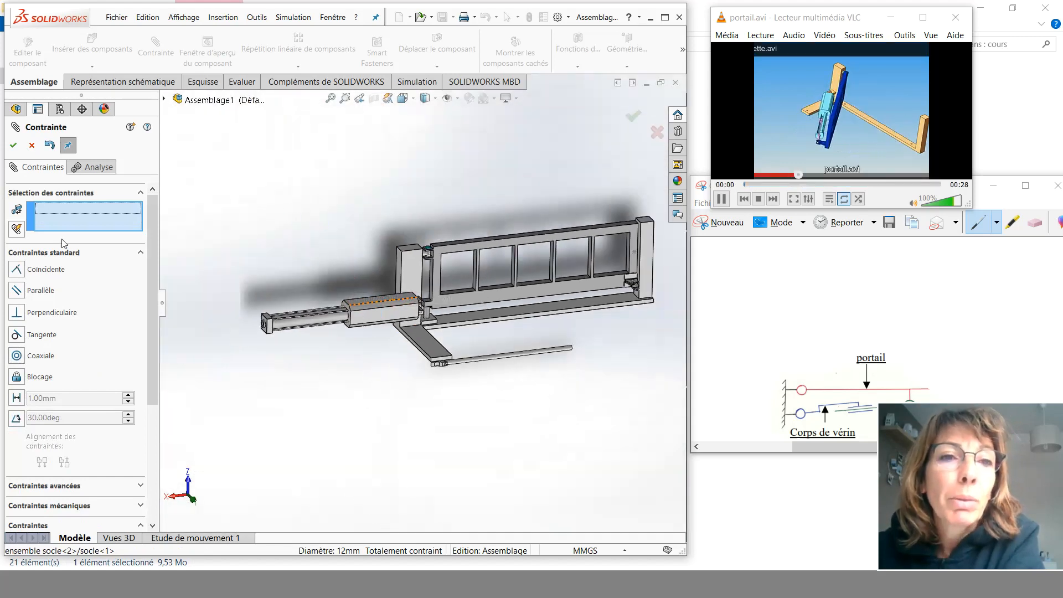
{"action": "left_click", "coordinate": [14, 146]}
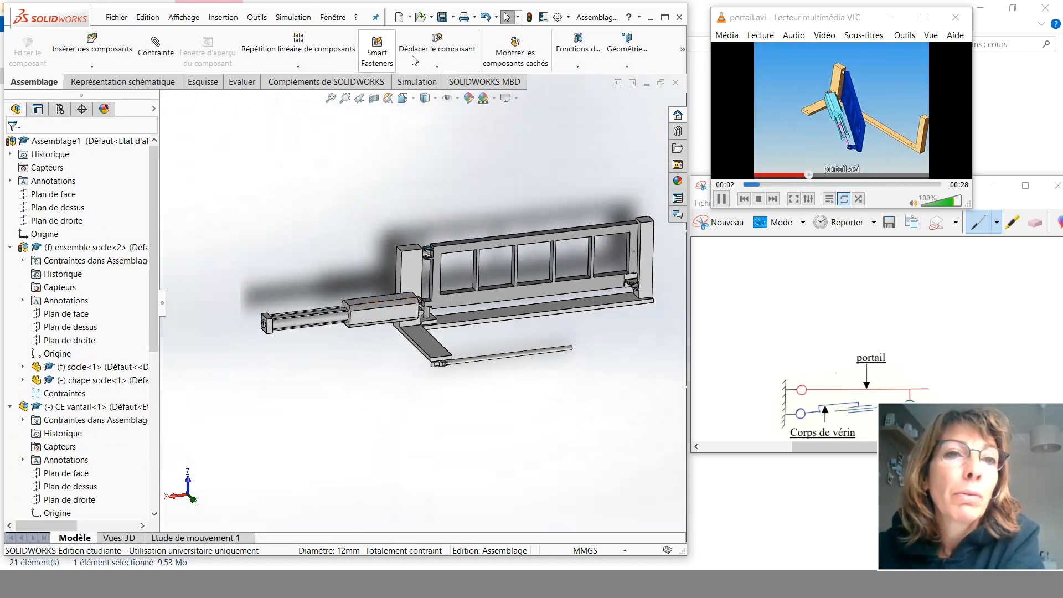
- Use Move Component to swing the cylinder body around its new concentric mate
{"action": "left_click", "coordinate": [422, 47]}
{"action": "left_click_drag", "start_coordinate": [310, 319], "coordinate": [633, 307]}
{"action": "scroll", "coordinate": [429, 328], "scroll_direction": "down", "scroll_amount": 3}
{"action": "scroll", "coordinate": [429, 328], "scroll_direction": "down", "scroll_amount": 8}
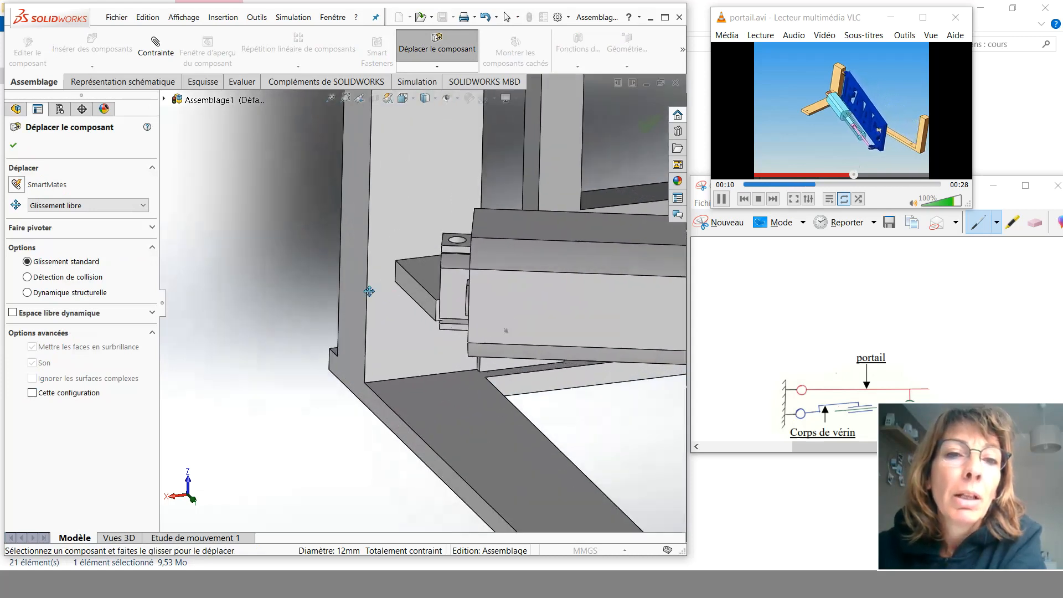
{"action": "middle_click_drag", "start_coordinate": [510, 340], "coordinate": [619, 332]}
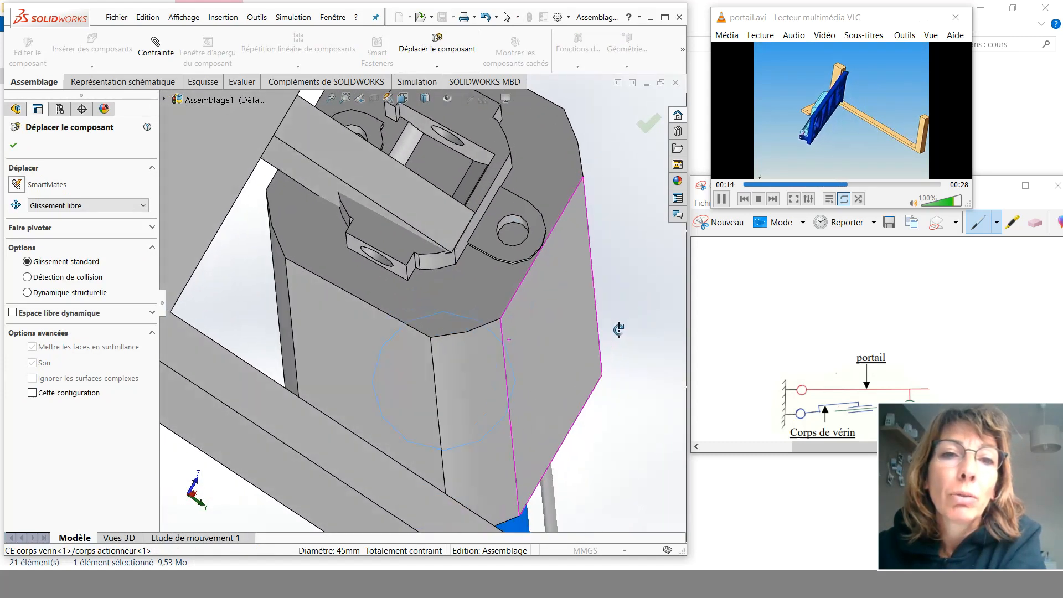
{"action": "left_click", "coordinate": [13, 145]}
- Add a coincident mate between the cylinder body's eye face and the inner face of the base clevis
{"action": "left_click", "coordinate": [158, 58]}
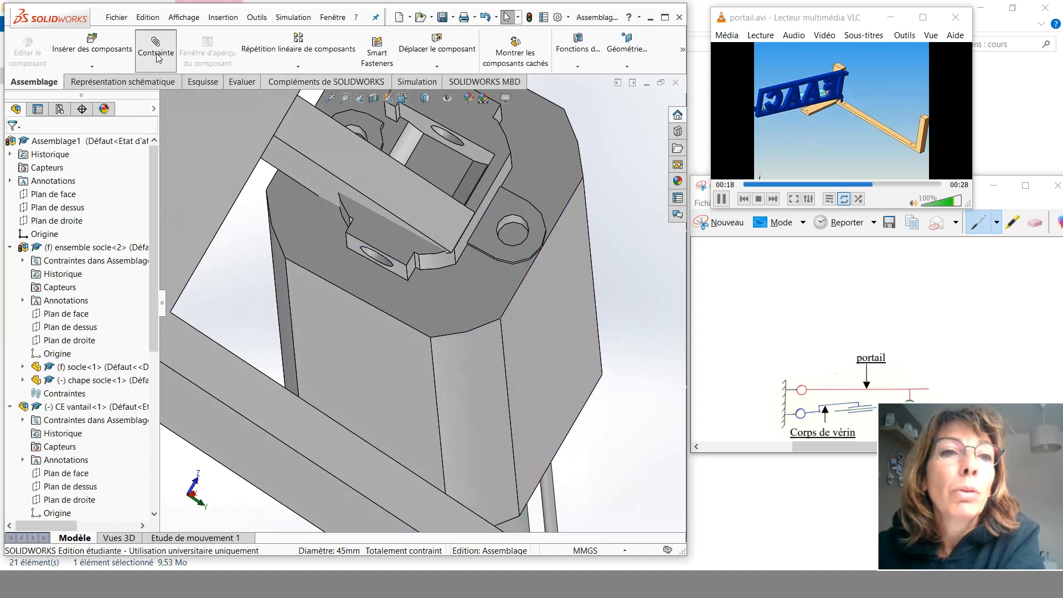
{"action": "left_click", "coordinate": [448, 151]}
{"action": "middle_click_drag", "start_coordinate": [448, 151], "coordinate": [437, 178]}
{"action": "left_click", "coordinate": [400, 189]}
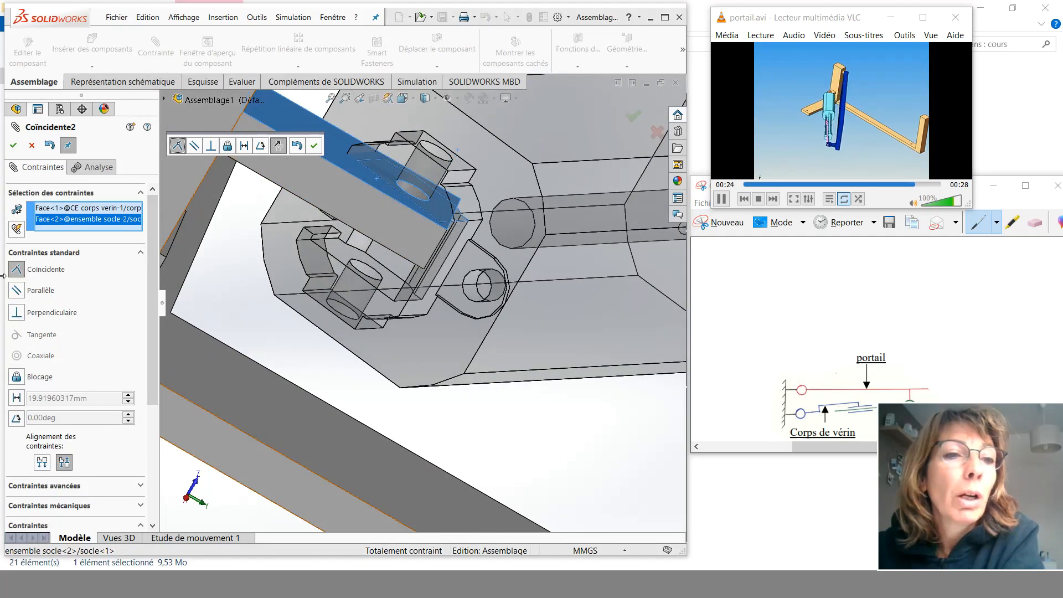
{"action": "left_click", "coordinate": [13, 145]}
{"action": "scroll", "coordinate": [507, 275], "scroll_direction": "up", "scroll_amount": 5}
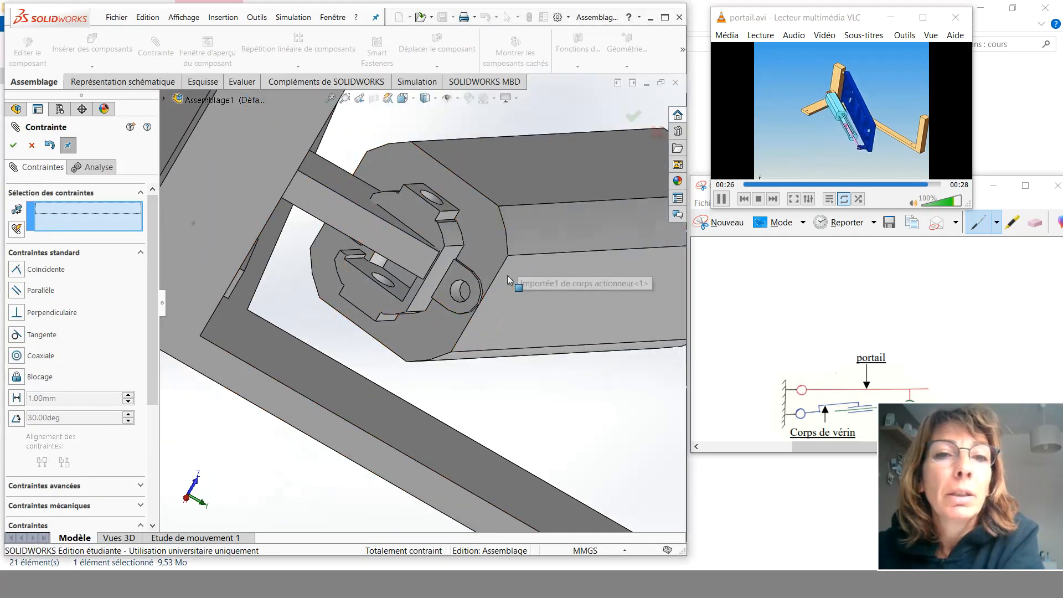
{"action": "middle_click_drag", "start_coordinate": [507, 276], "coordinate": [542, 300]}
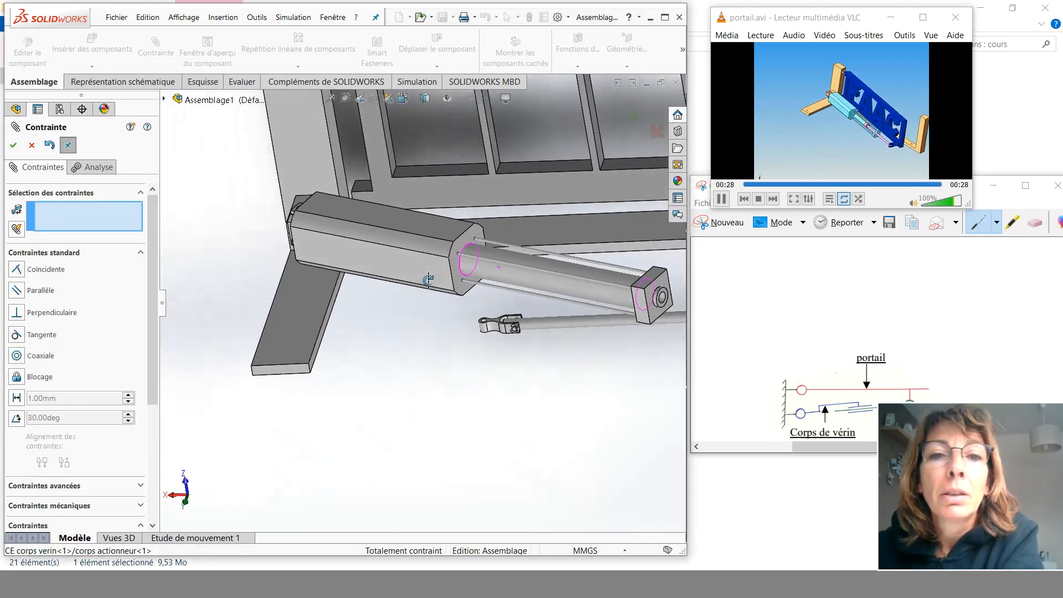
{"action": "scroll", "coordinate": [539, 303], "scroll_direction": "up", "scroll_amount": 4}
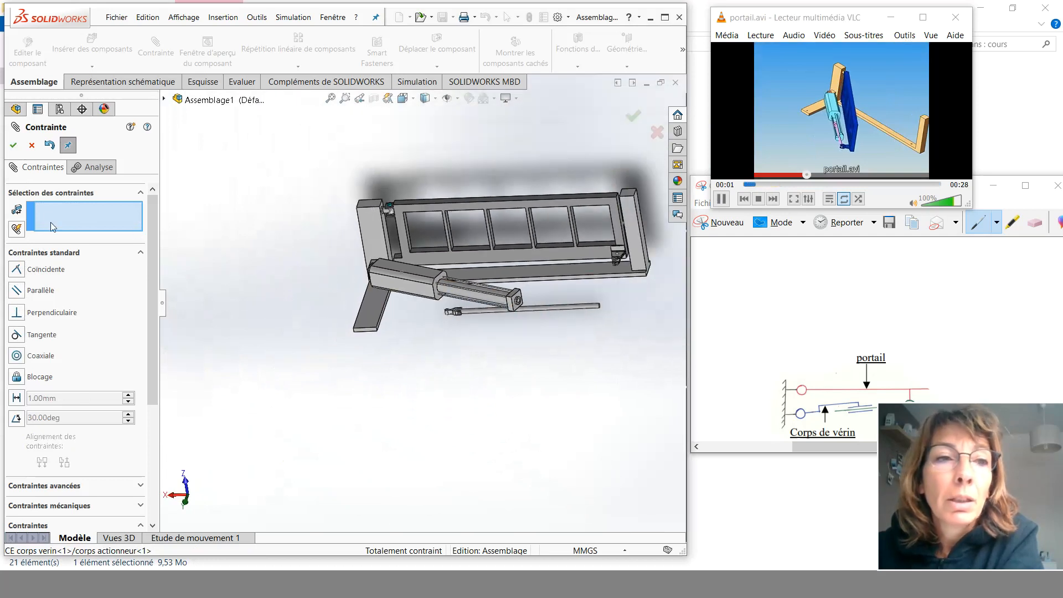
{"action": "left_click", "coordinate": [14, 146]}
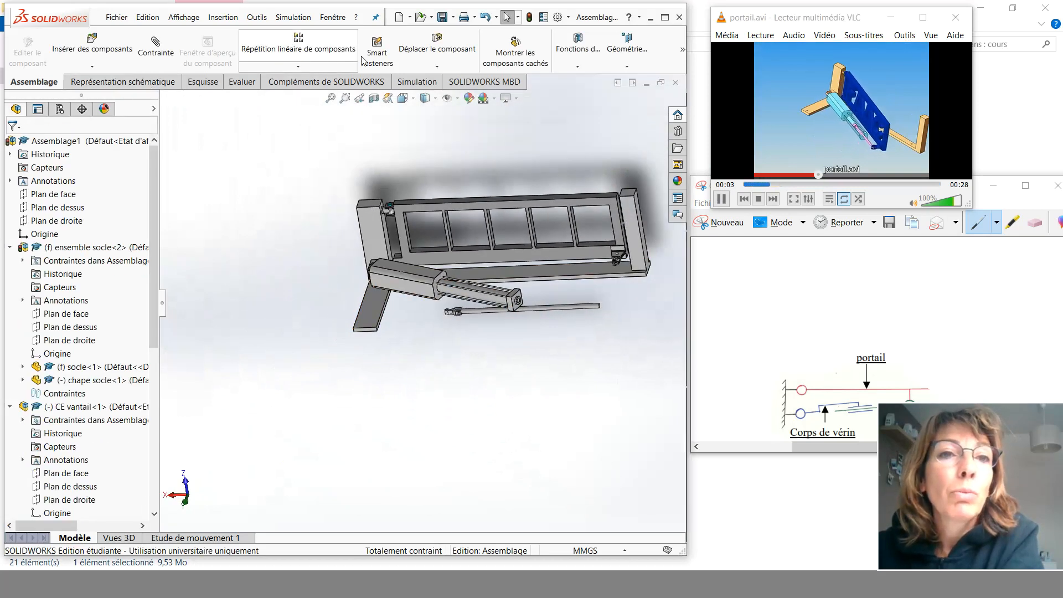
- Use Move Component to pivot the cylinder body slightly along the gate
{"action": "left_click", "coordinate": [429, 59]}
{"action": "mouse_move", "coordinate": [476, 291]}
{"action": "left_mouse_down"}
{"action": "mouse_move", "coordinate": [443, 332]}
{"action": "mouse_move", "coordinate": [476, 284]}
{"action": "mouse_move", "coordinate": [399, 316]}
{"action": "mouse_move", "coordinate": [487, 285]}
{"action": "mouse_move", "coordinate": [476, 310]}
{"action": "mouse_move", "coordinate": [488, 274]}
{"action": "left_mouse_up"}
{"action": "scroll", "coordinate": [563, 311], "scroll_direction": "down", "scroll_amount": 4}
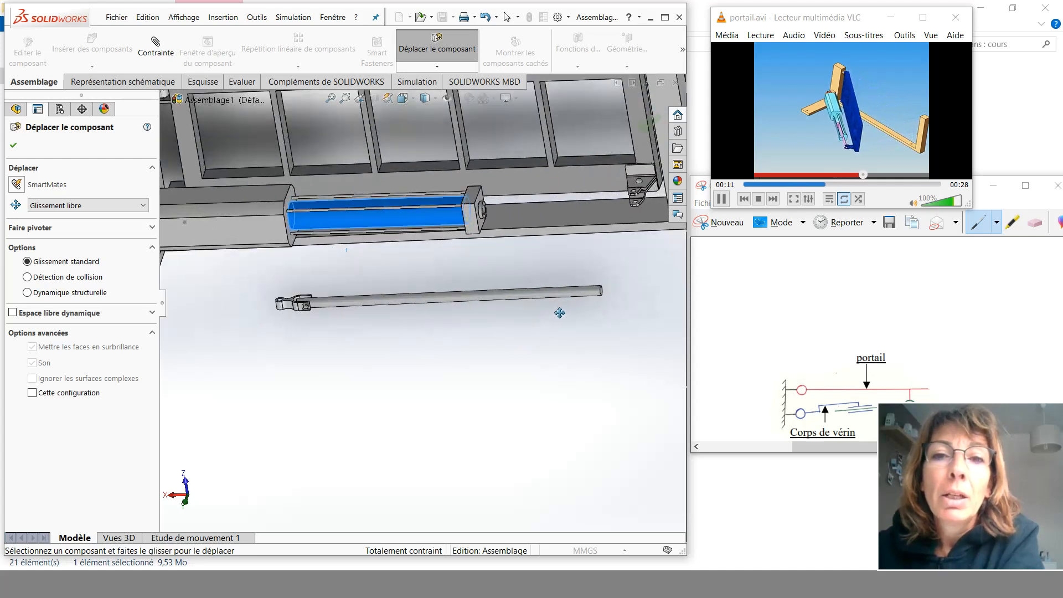
{"action": "scroll", "coordinate": [321, 304], "scroll_direction": "up", "scroll_amount": 3}
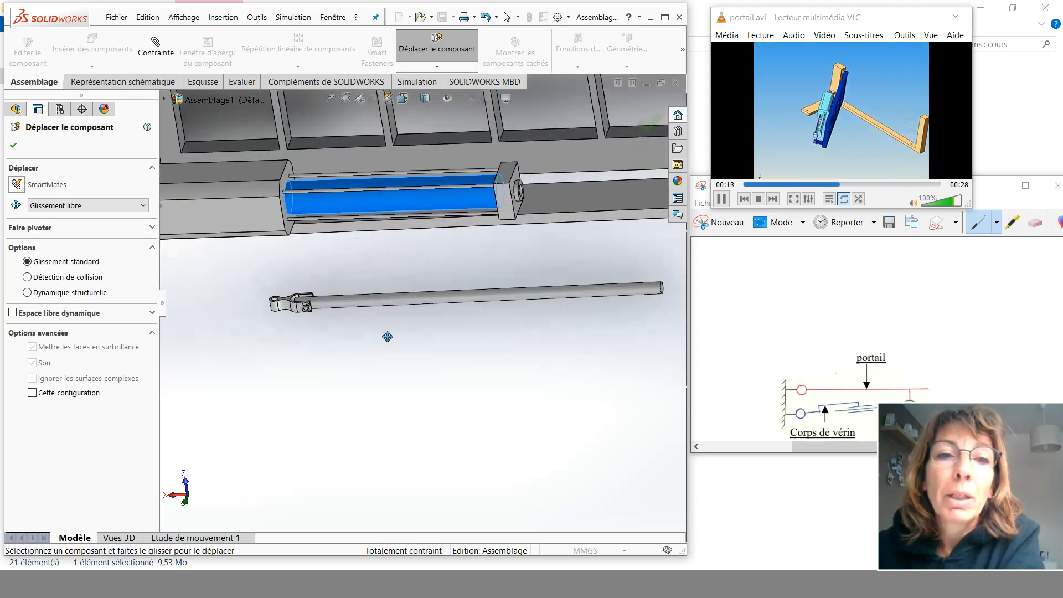
{"action": "scroll", "coordinate": [633, 222], "scroll_direction": "down", "scroll_amount": 4}
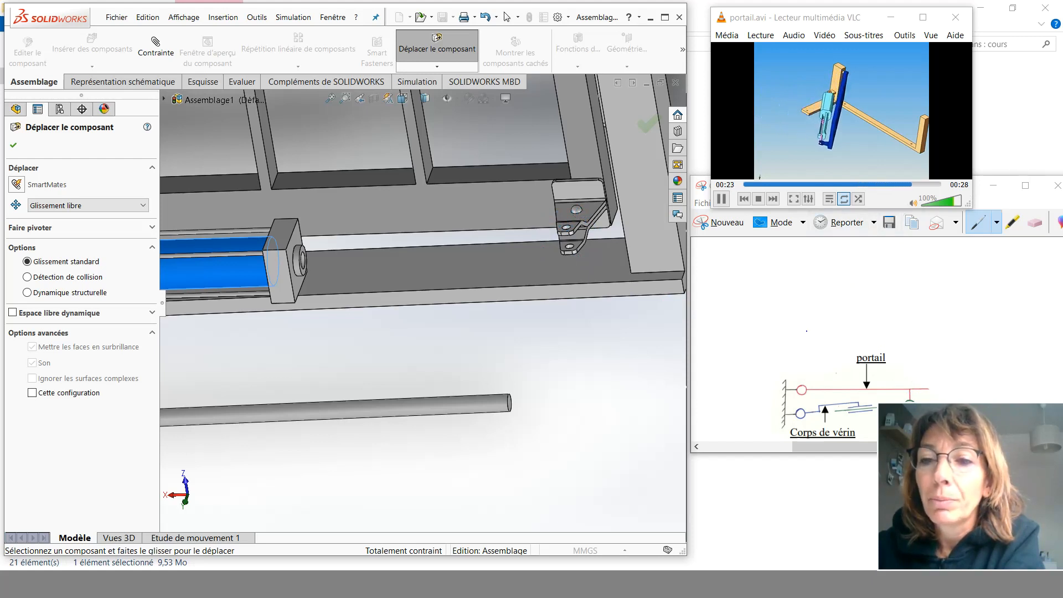
- Watch the gate animation video enlarged, then minimize it and raise the kinematic diagram window
{"action": "left_click_drag", "start_coordinate": [849, 18], "coordinate": [924, 1]}
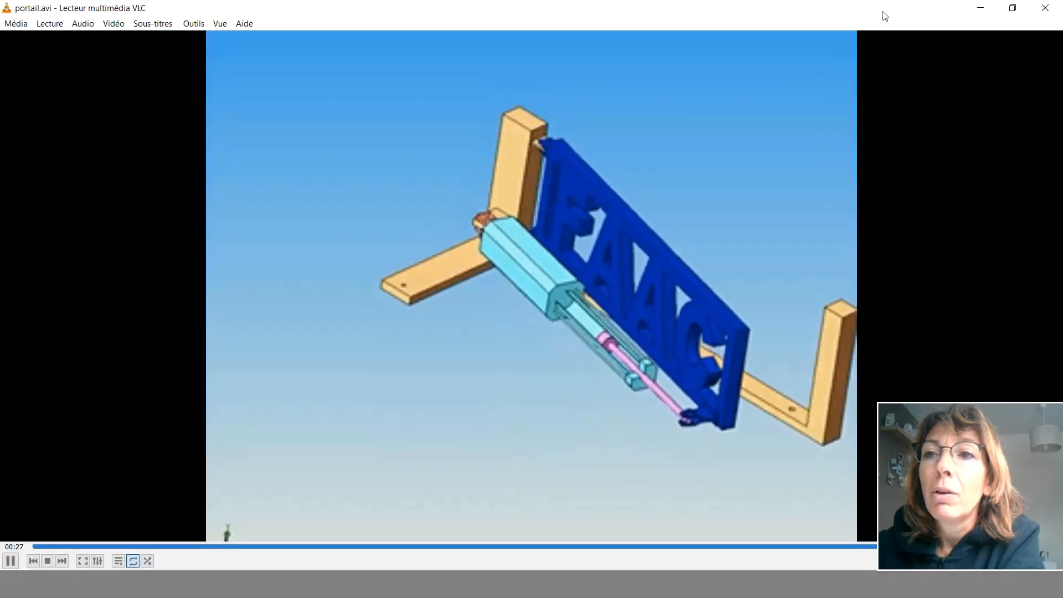
{"action": "left_click", "coordinate": [983, 9]}
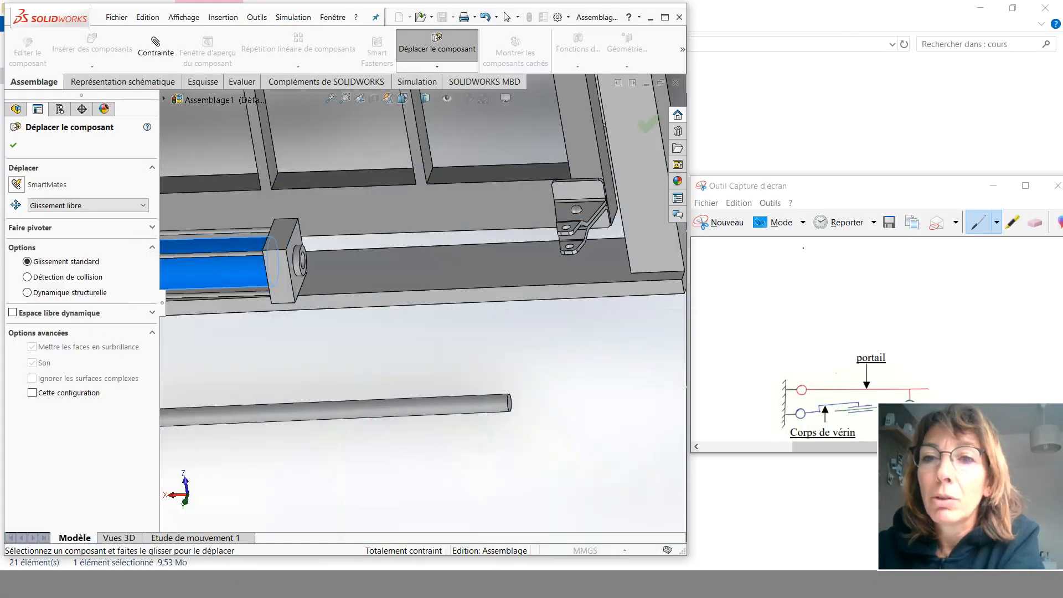
{"action": "left_click_drag", "start_coordinate": [862, 190], "coordinate": [870, 122]}
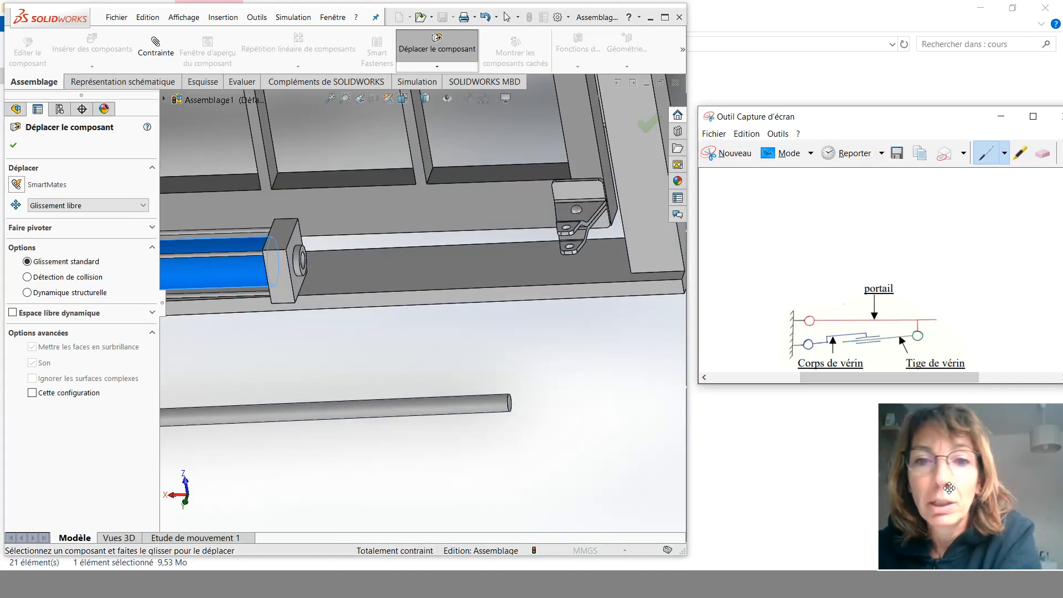
- Add a concentric mate between the cylinder rod's eye bore and the hole in the gate's clevis
{"action": "scroll", "coordinate": [285, 427], "scroll_direction": "up", "scroll_amount": 6}
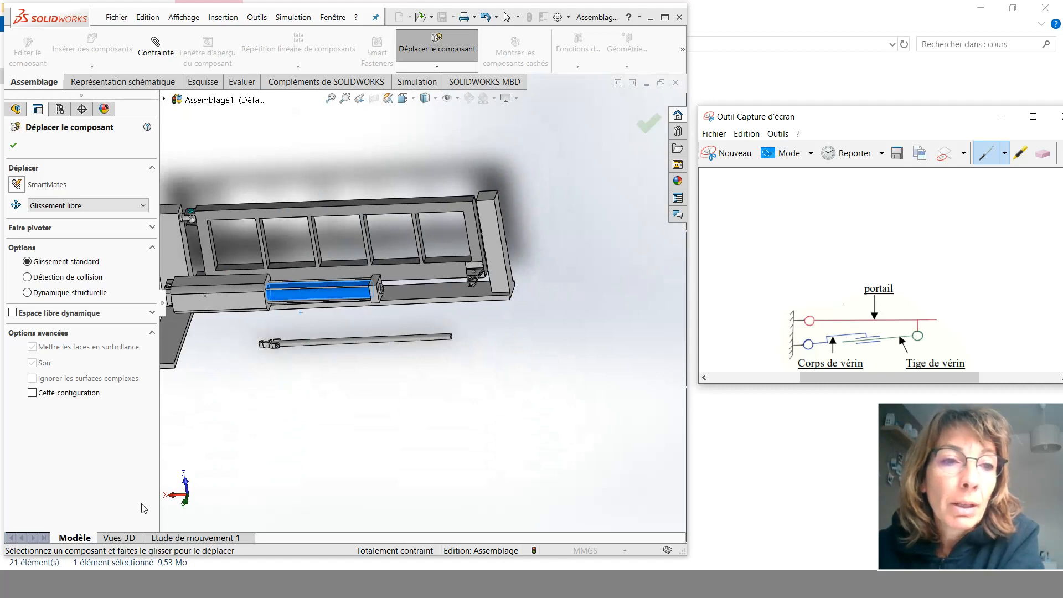
{"action": "left_click", "coordinate": [14, 145]}
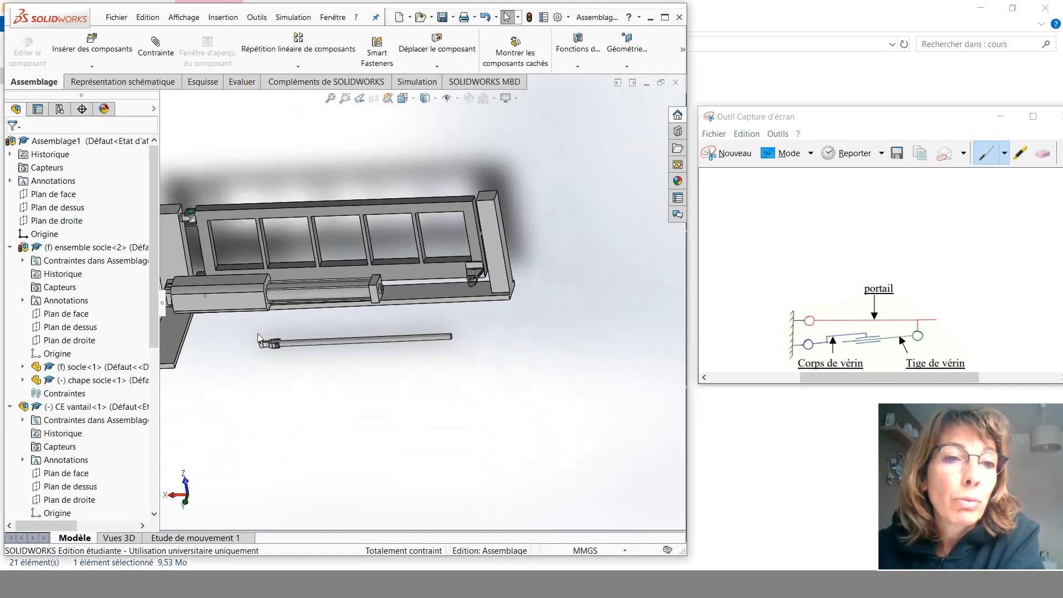
{"action": "scroll", "coordinate": [332, 339], "scroll_direction": "down", "scroll_amount": 6}
{"action": "scroll", "coordinate": [336, 339], "scroll_direction": "down", "scroll_amount": 2}
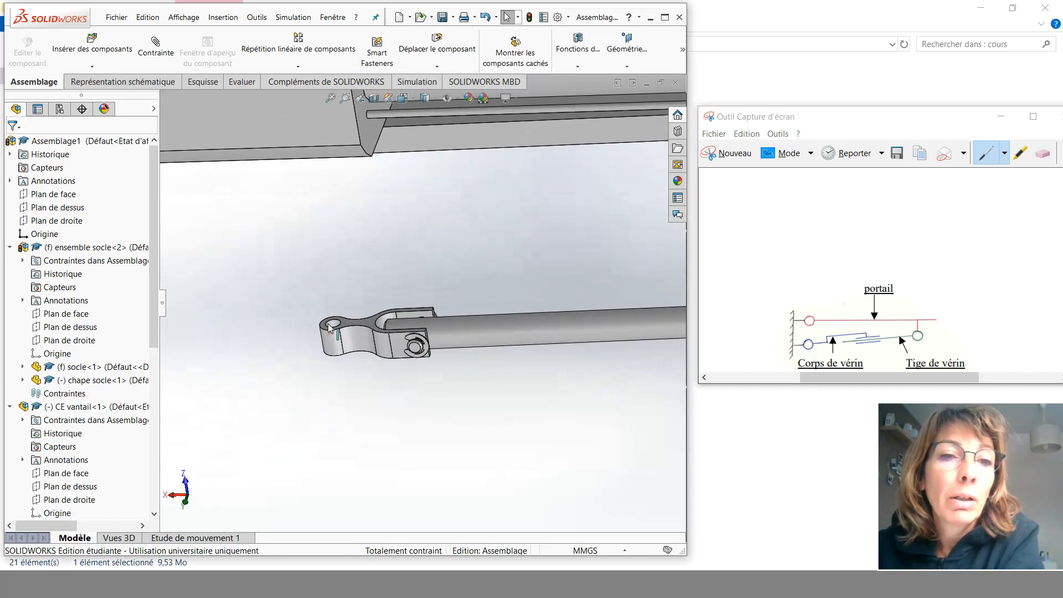
{"action": "scroll", "coordinate": [341, 324], "scroll_direction": "down", "scroll_amount": 2}
{"action": "left_click", "coordinate": [154, 46]}
{"action": "left_click", "coordinate": [340, 326]}
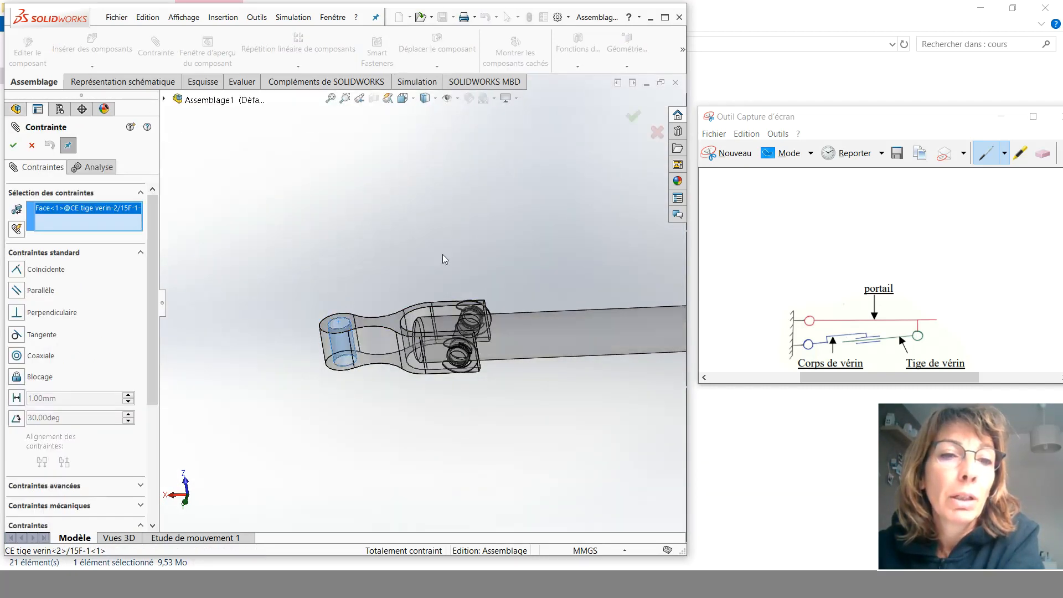
{"action": "scroll", "coordinate": [544, 220], "scroll_direction": "up", "scroll_amount": 5}
{"action": "scroll", "coordinate": [603, 238], "scroll_direction": "up", "scroll_amount": 2}
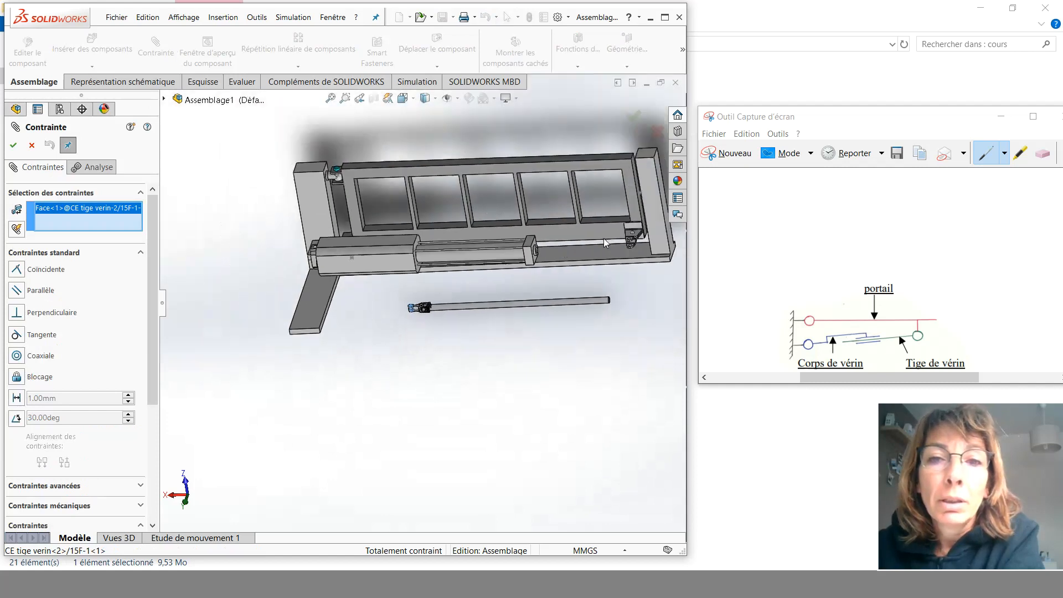
{"action": "scroll", "coordinate": [581, 249], "scroll_direction": "down", "scroll_amount": 8}
{"action": "scroll", "coordinate": [528, 292], "scroll_direction": "down", "scroll_amount": 5}
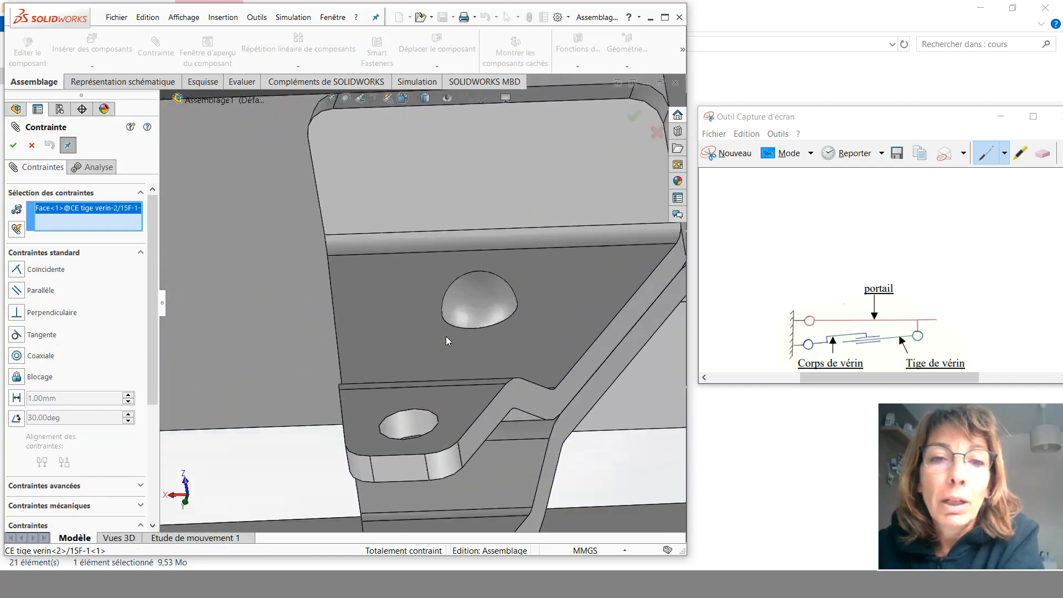
{"action": "left_click", "coordinate": [410, 424]}
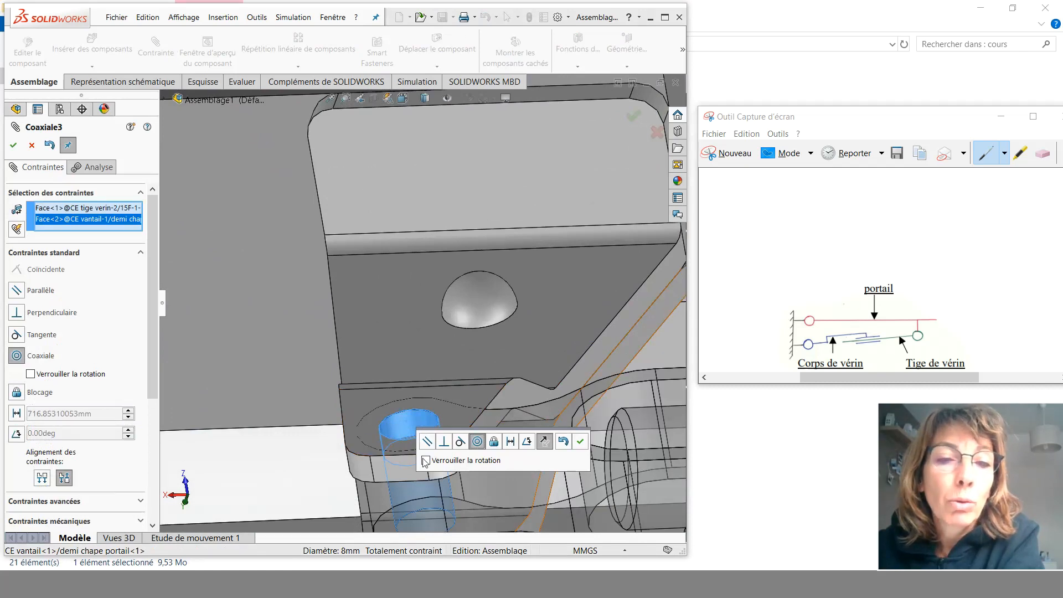
{"action": "left_click", "coordinate": [581, 441]}
{"action": "scroll", "coordinate": [529, 421], "scroll_direction": "up", "scroll_amount": 10}
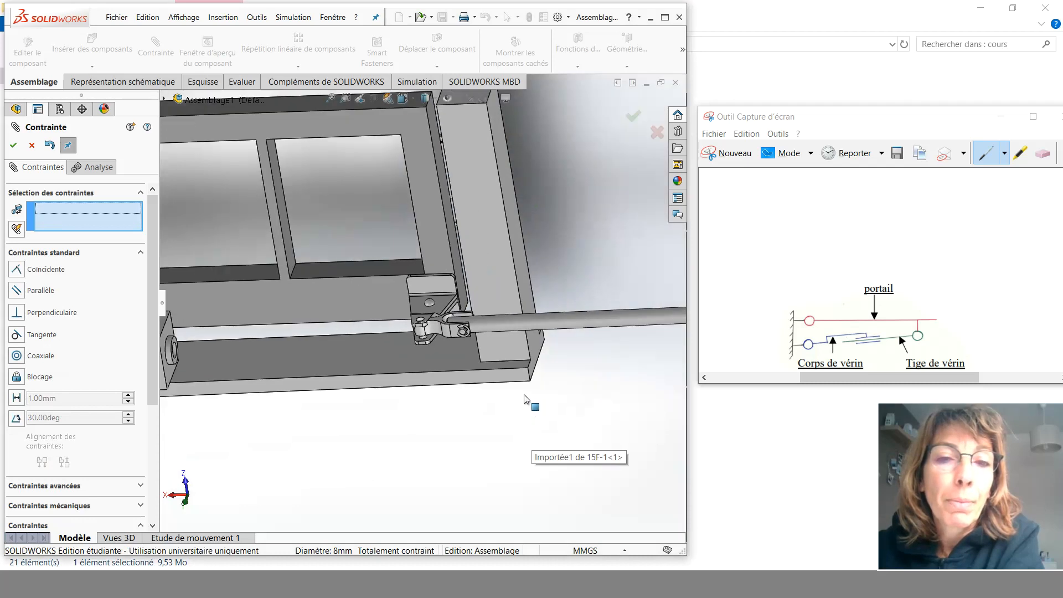
{"action": "scroll", "coordinate": [567, 366], "scroll_direction": "up", "scroll_amount": 3}
{"action": "left_click", "coordinate": [14, 147]}
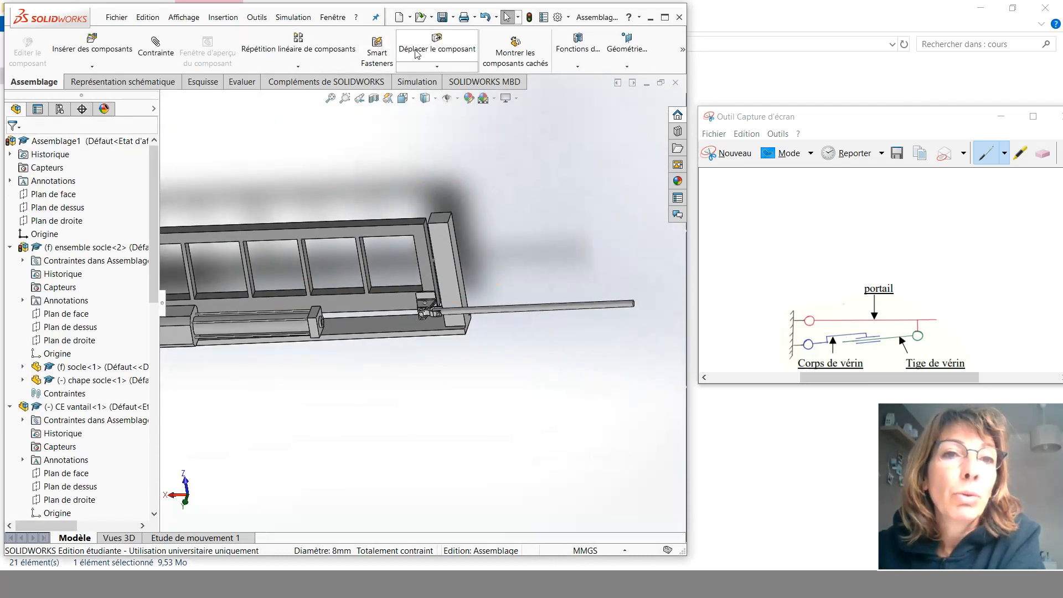
- Use Move Component to swing the cylinder rod around its new concentric mate at the gate
{"action": "left_click", "coordinate": [427, 53]}
{"action": "left_click_drag", "start_coordinate": [595, 303], "coordinate": [266, 338]}
{"action": "left_click", "coordinate": [14, 147]}
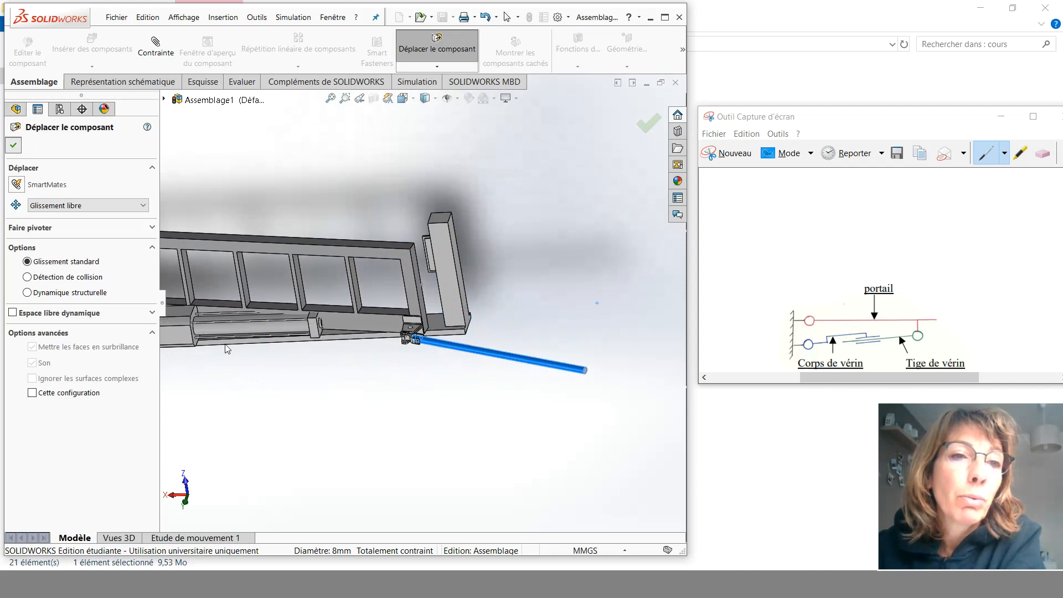
- Temporarily fix the gate component in place
{"action": "left_click", "coordinate": [267, 248]}
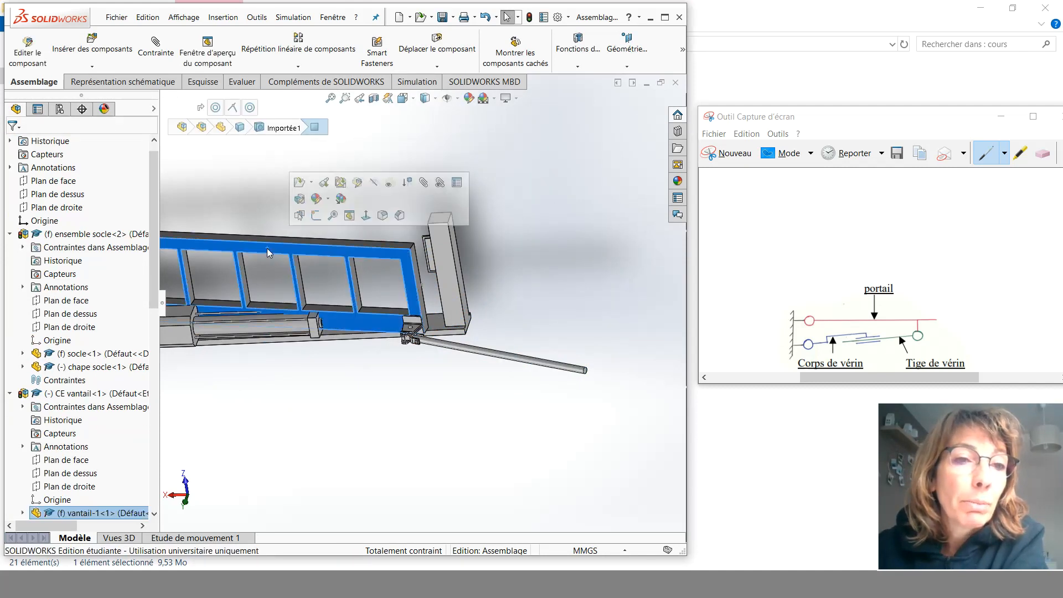
{"action": "left_click", "coordinate": [10, 394]}
{"action": "left_click", "coordinate": [10, 234]}
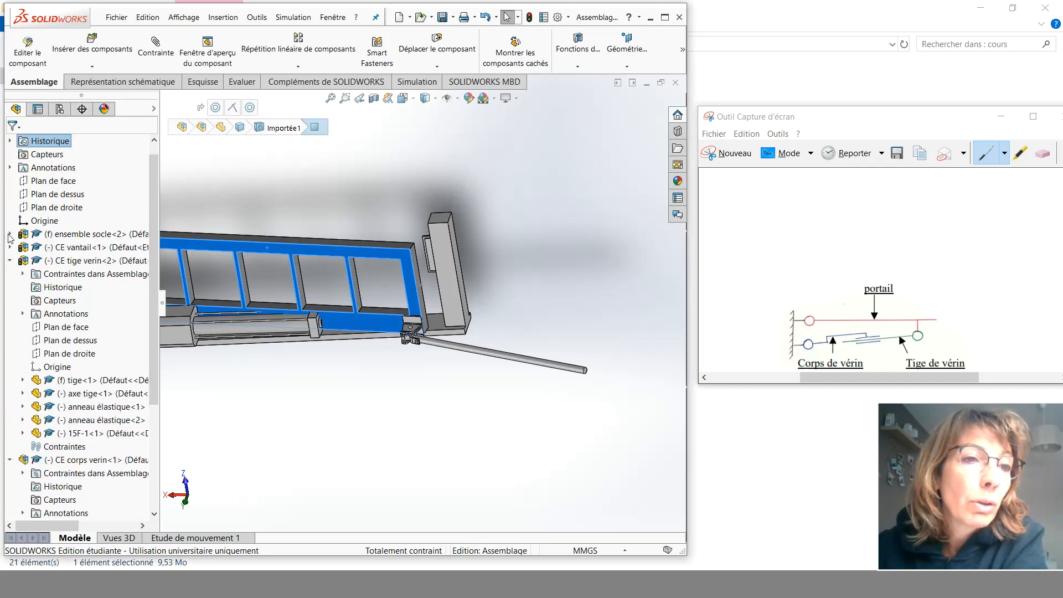
{"action": "left_click", "coordinate": [11, 262]}
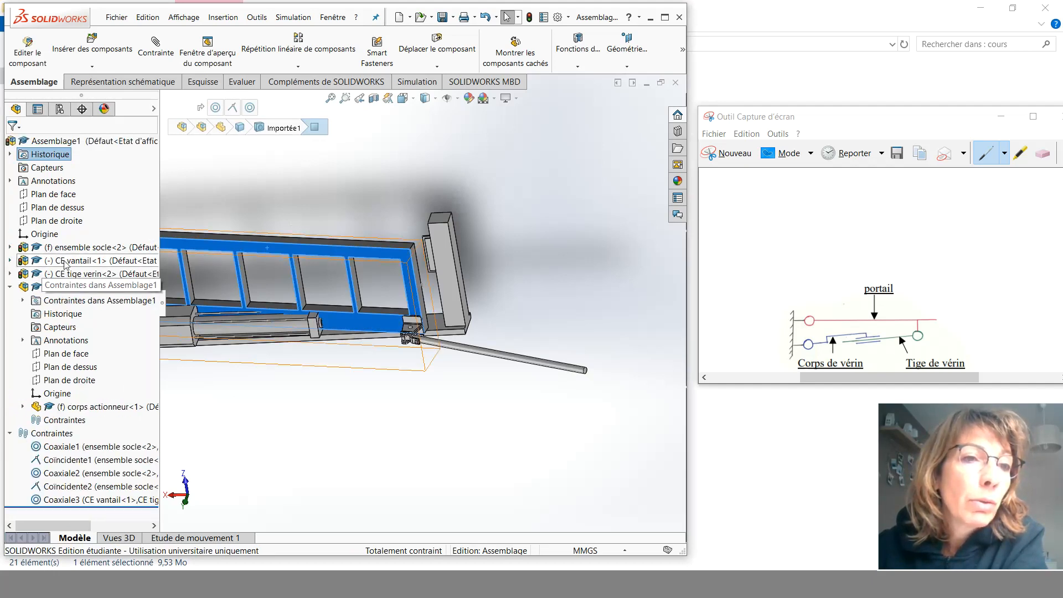
{"action": "right_click", "coordinate": [65, 264]}
{"action": "left_click", "coordinate": [118, 376]}
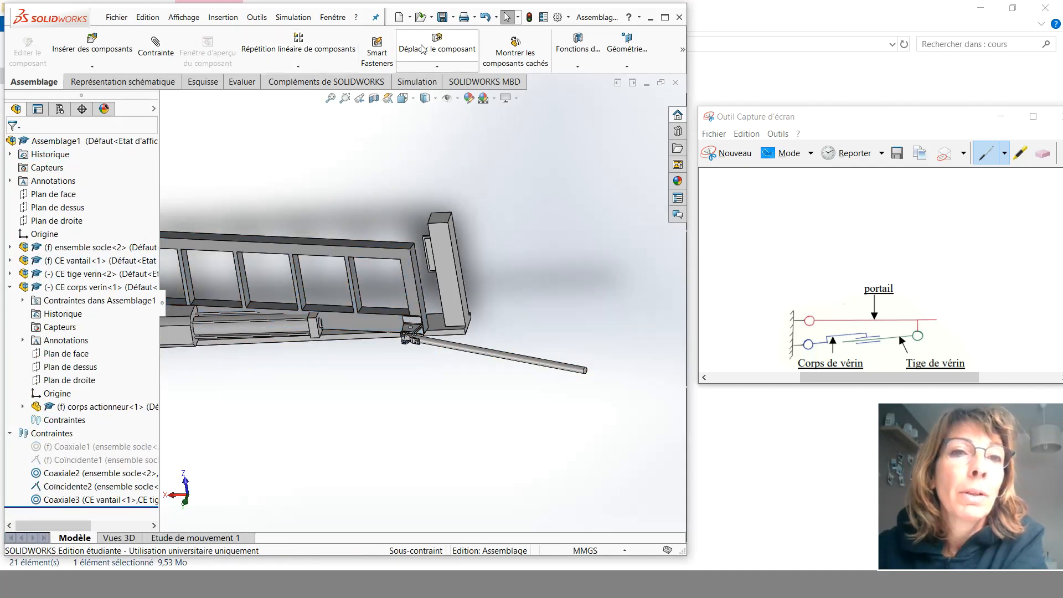
- Use Move Component to swing the cylinder rod back toward the cylinder body
{"action": "left_click", "coordinate": [437, 49]}
{"action": "left_click_drag", "start_coordinate": [578, 370], "coordinate": [191, 372]}
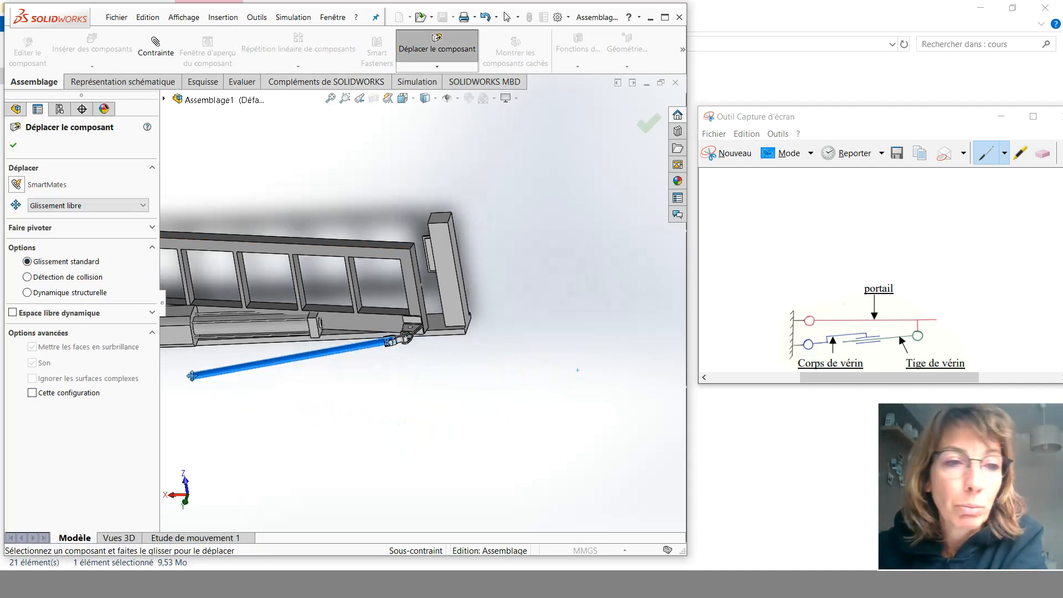
{"action": "left_click", "coordinate": [14, 147]}
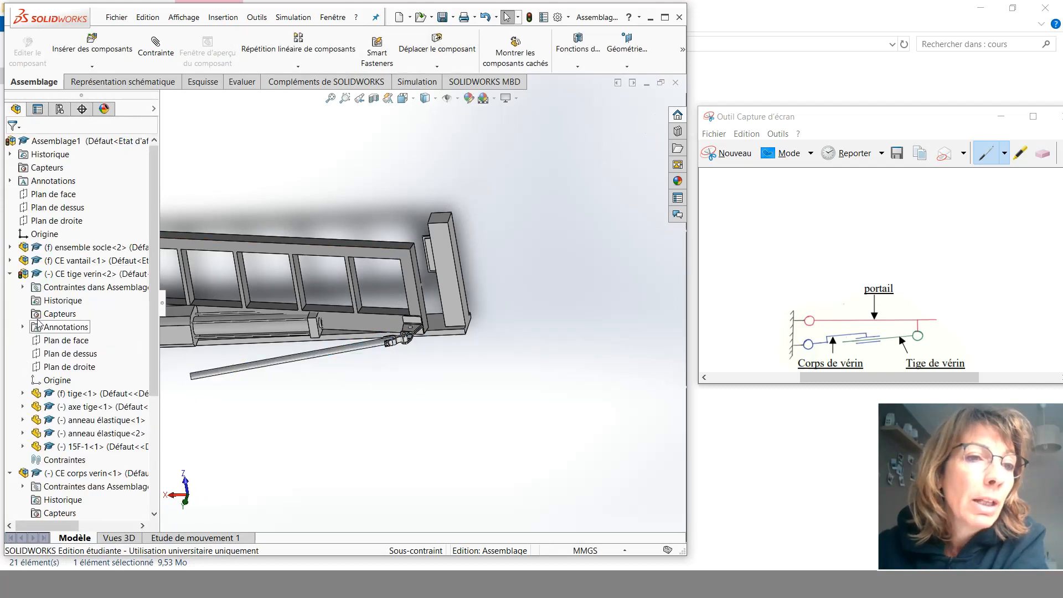
- Release the gate's temporary fixing so it can move again
{"action": "left_click", "coordinate": [10, 275]}
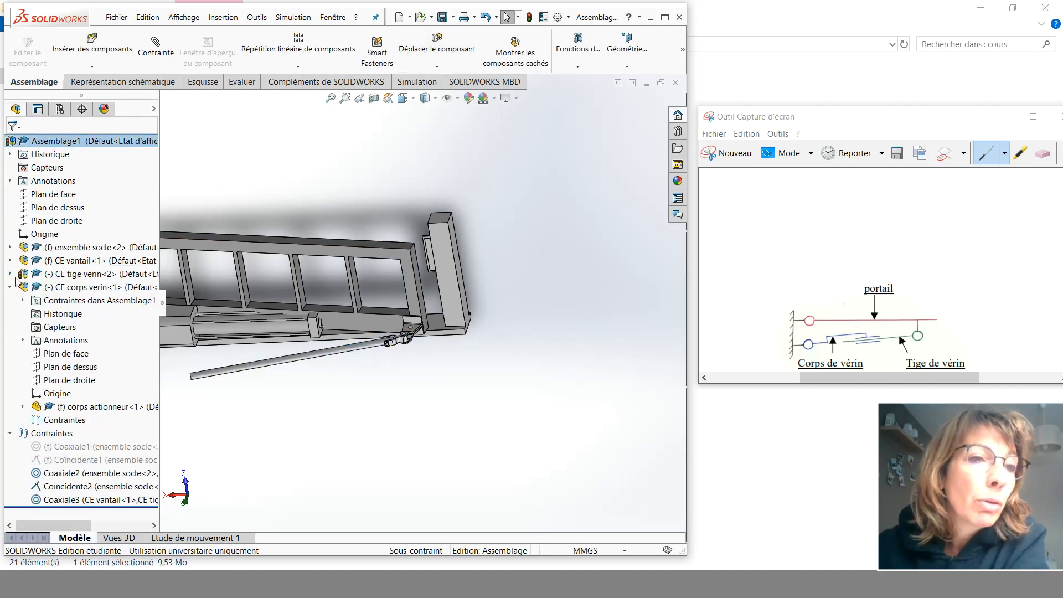
{"action": "right_click", "coordinate": [75, 267]}
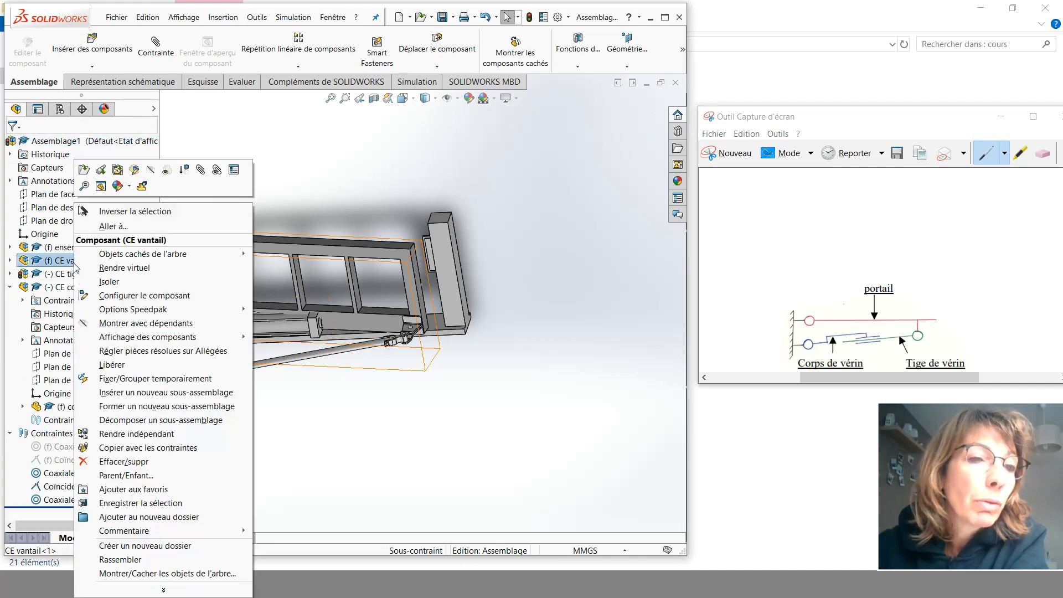
{"action": "left_click", "coordinate": [111, 369]}
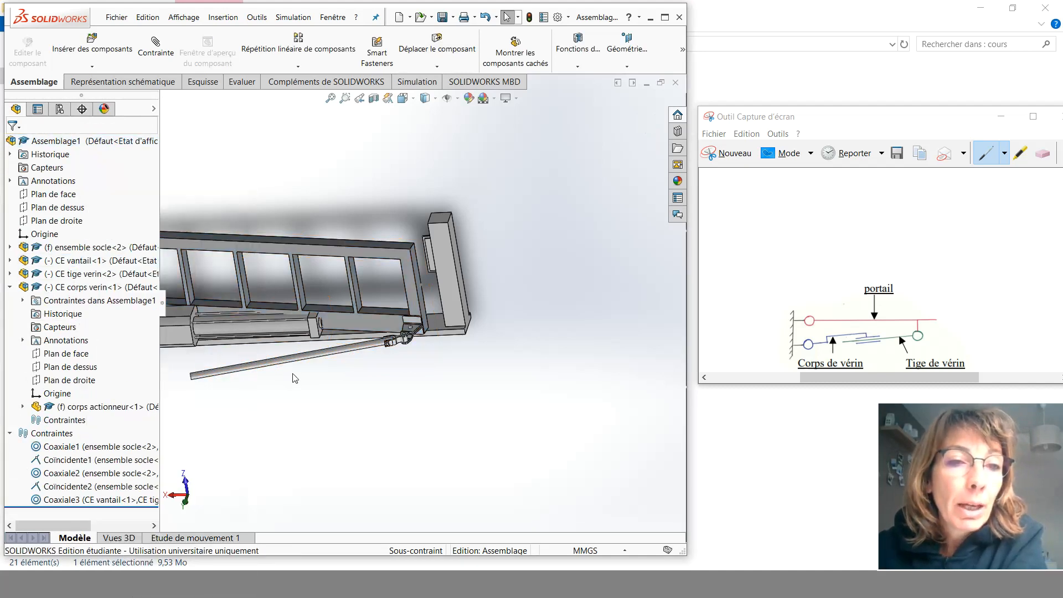
- Add a concentric mate between the cylinder rod's shaft and the bore of the cylinder body
{"action": "scroll", "coordinate": [273, 352], "scroll_direction": "down", "scroll_amount": 5}
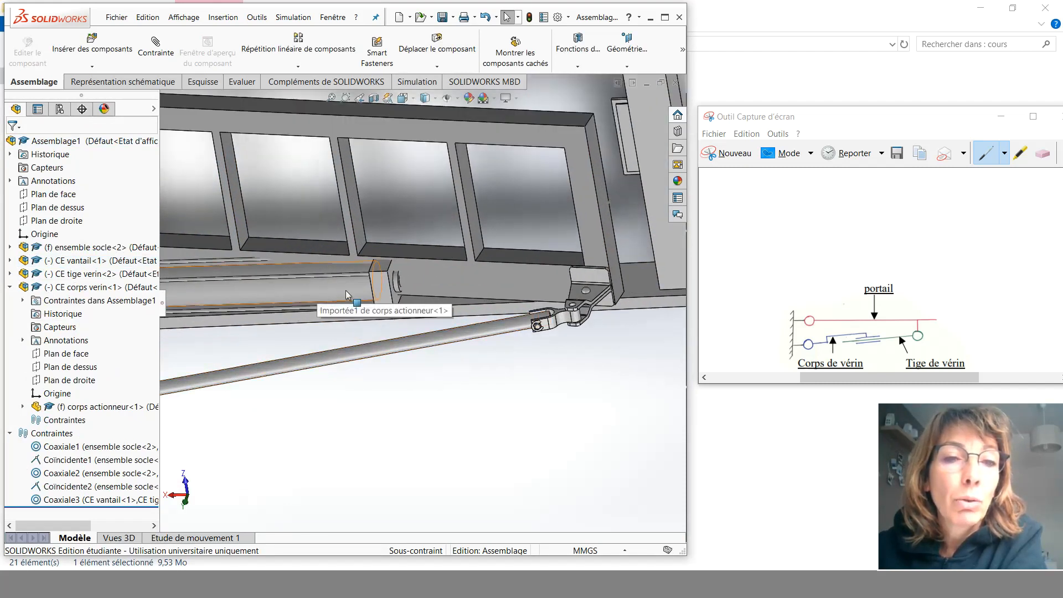
{"action": "left_click", "coordinate": [157, 46]}
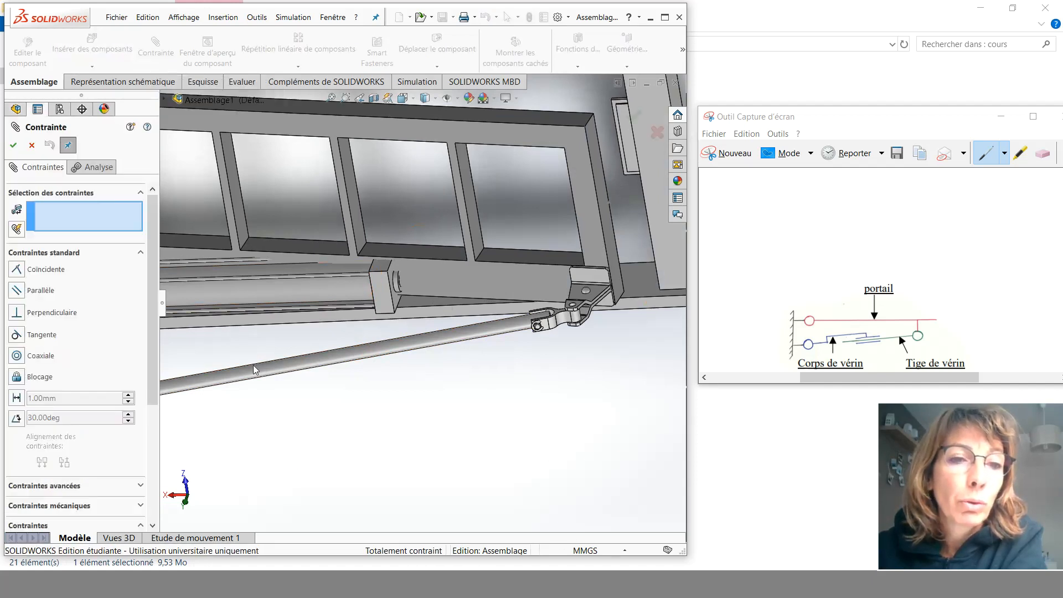
{"action": "left_click", "coordinate": [272, 369]}
{"action": "scroll", "coordinate": [381, 293], "scroll_direction": "down", "scroll_amount": 5}
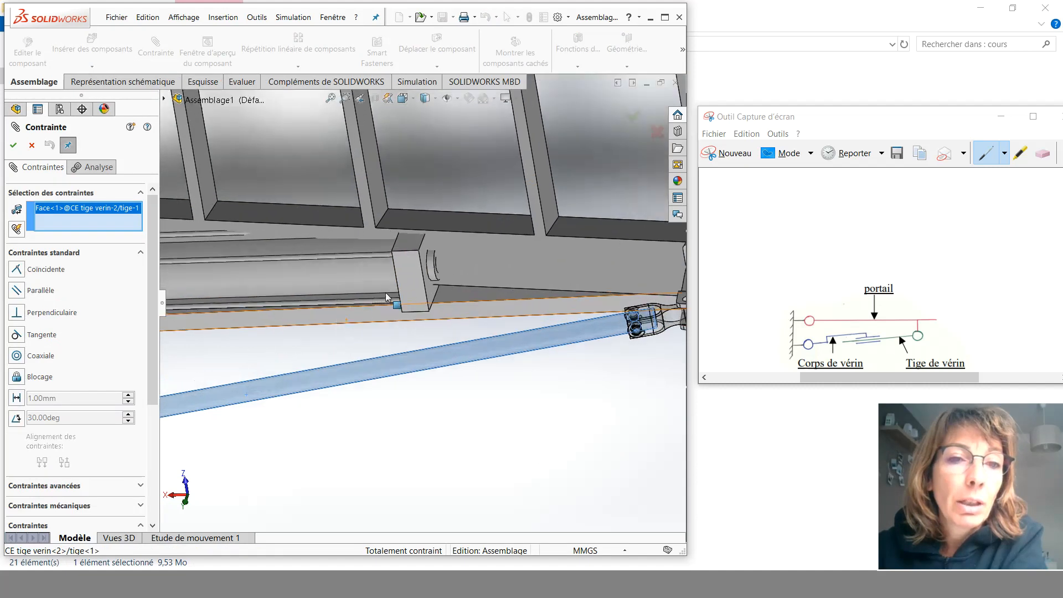
{"action": "middle_click_drag", "start_coordinate": [471, 277], "coordinate": [413, 304]}
{"action": "left_click", "coordinate": [503, 245]}
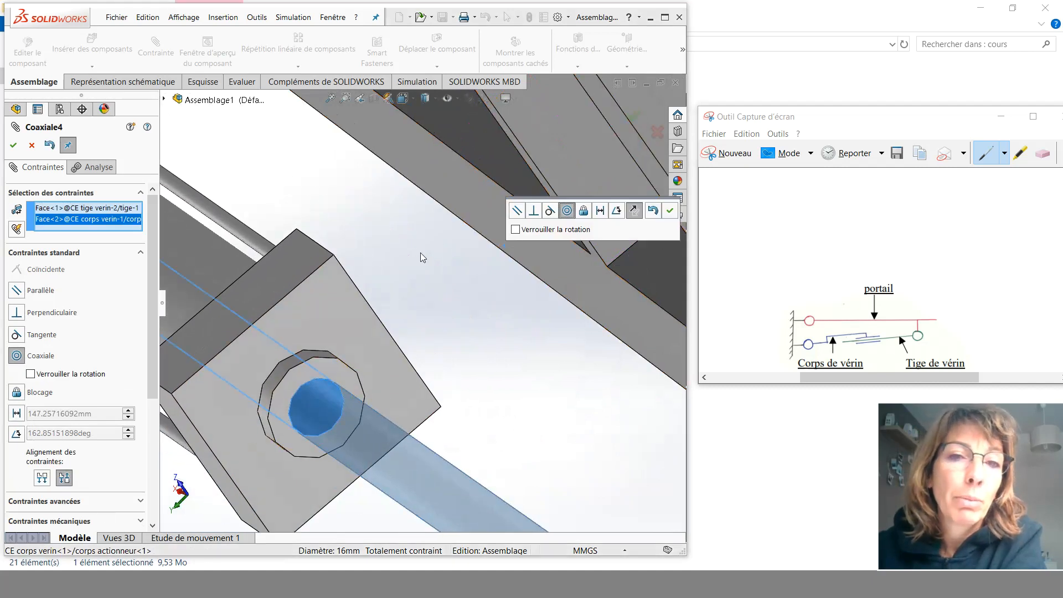
{"action": "left_click", "coordinate": [669, 211]}
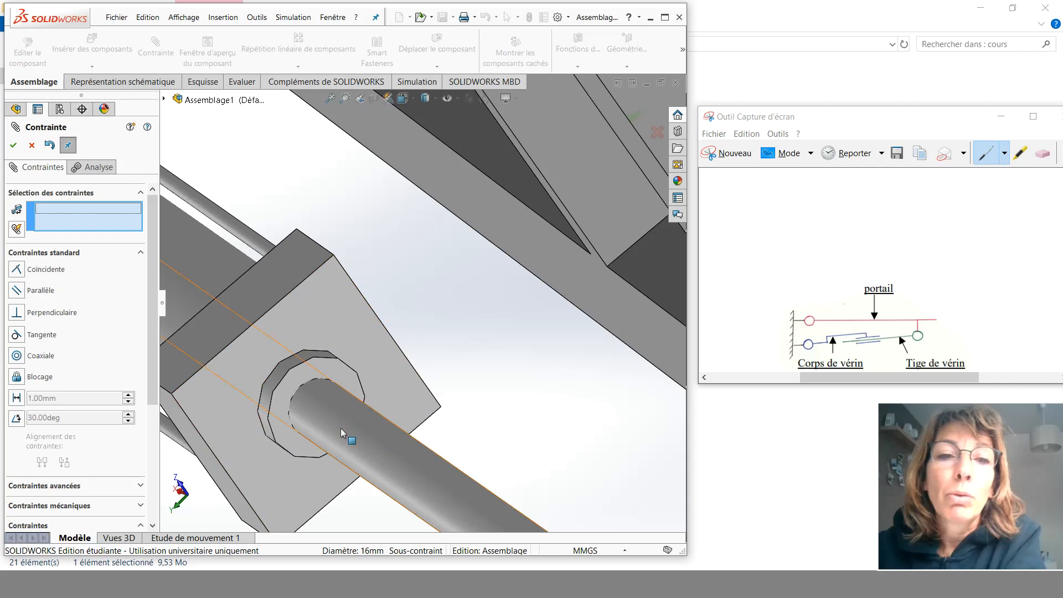
{"action": "scroll", "coordinate": [327, 404], "scroll_direction": "up", "scroll_amount": 5}
{"action": "middle_click_drag", "start_coordinate": [238, 348], "coordinate": [291, 363]}
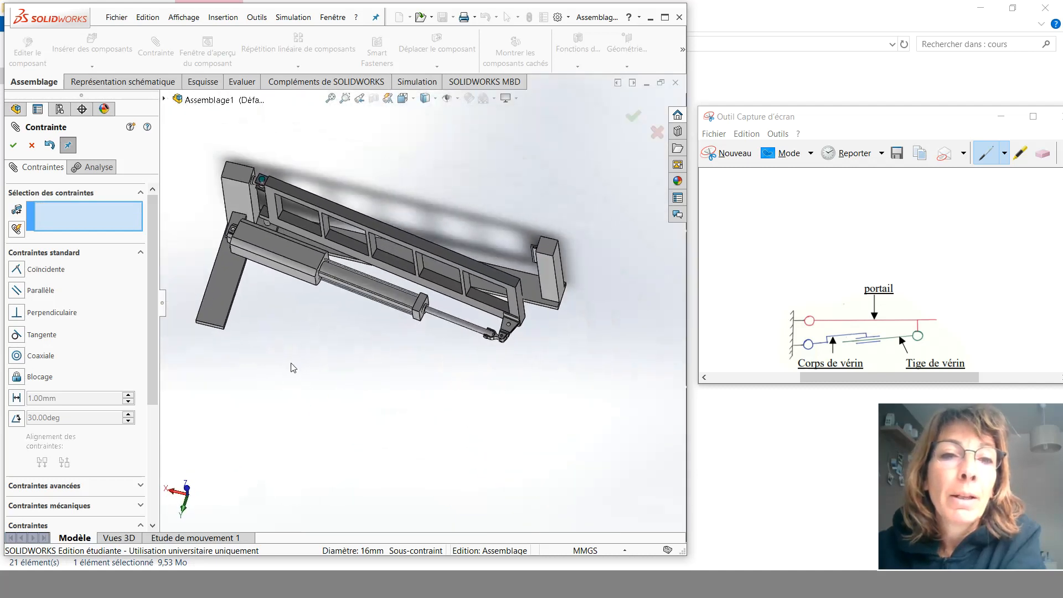
{"action": "left_click", "coordinate": [13, 146]}
- Use Move Component to swing the gate and drive the cylinder with it
{"action": "left_click", "coordinate": [434, 51]}
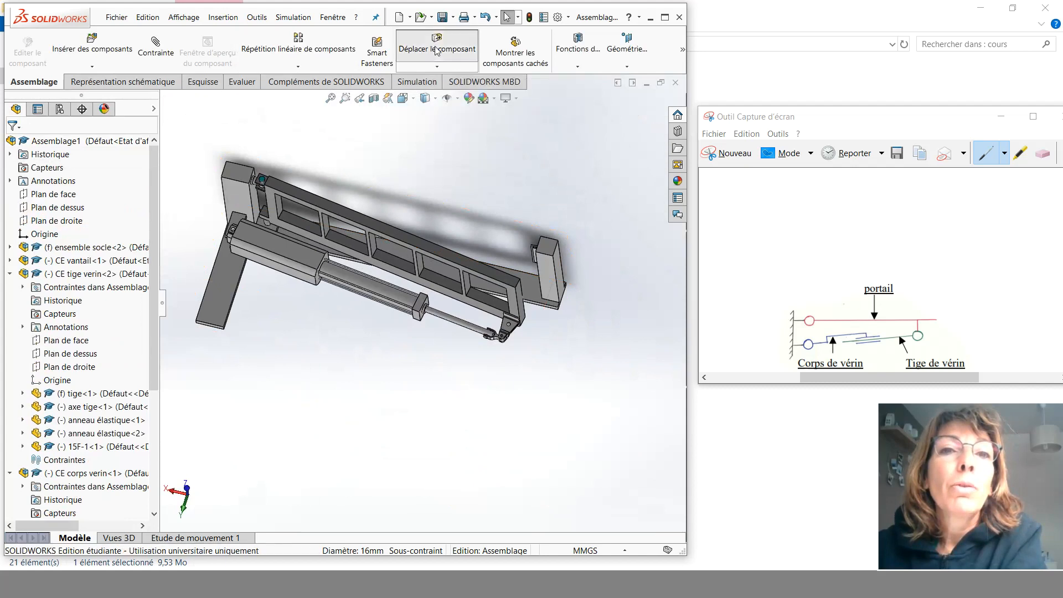
{"action": "left_click_drag", "start_coordinate": [437, 252], "coordinate": [501, 347]}
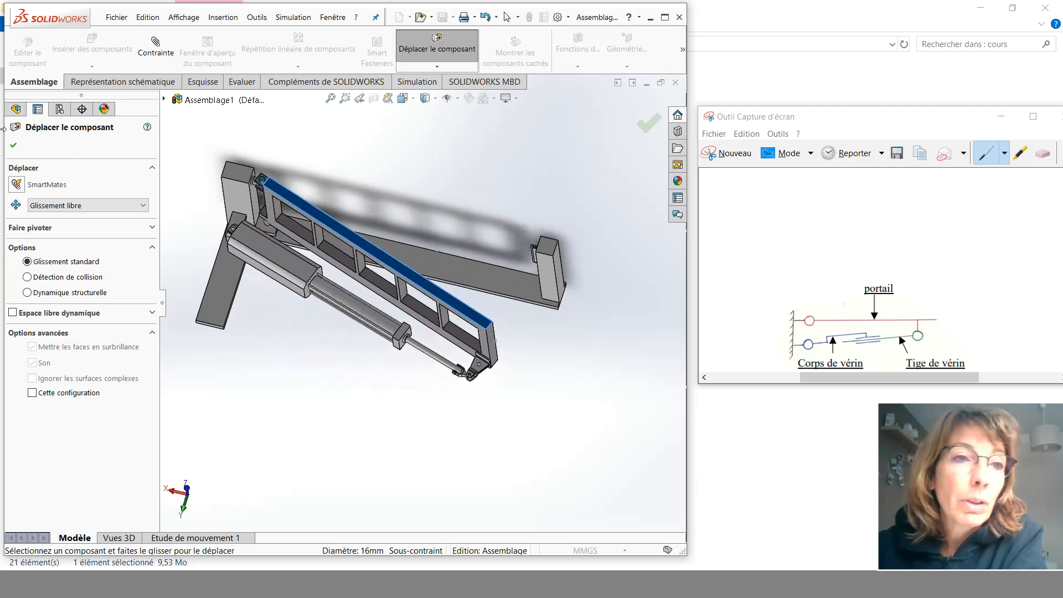
{"action": "left_click", "coordinate": [14, 147]}
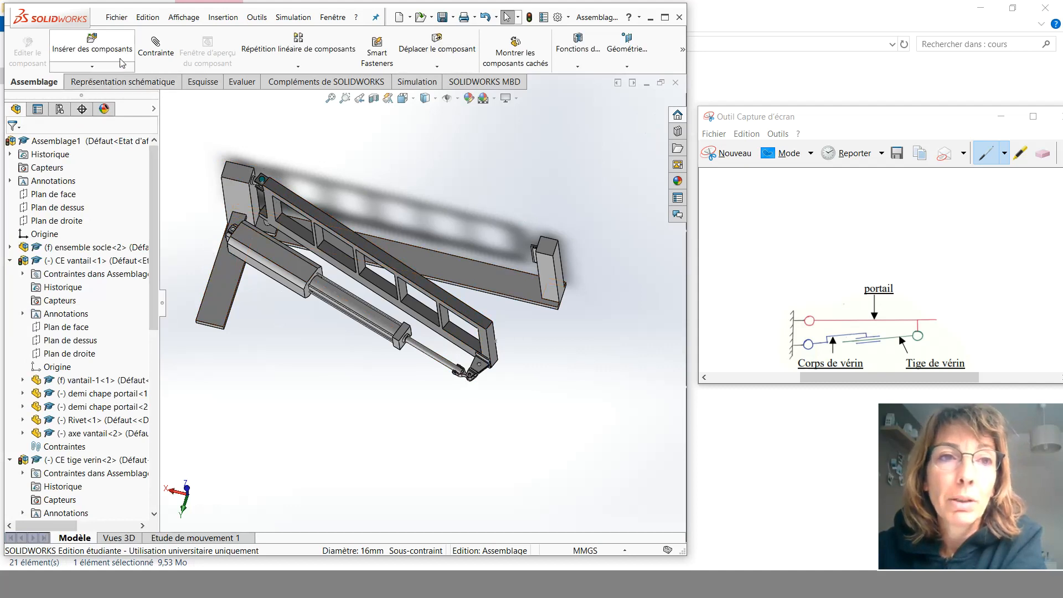
- Collapse the component nodes and expand the assembly's Mates folder to review the mates
{"action": "left_click", "coordinate": [10, 261]}
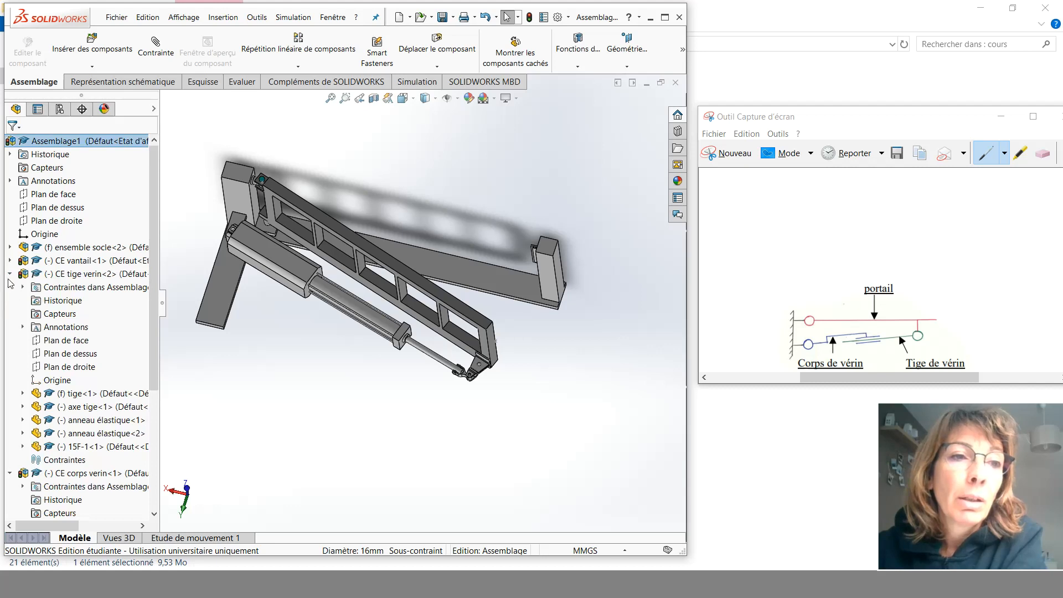
{"action": "left_click", "coordinate": [10, 274]}
{"action": "left_click", "coordinate": [10, 288]}
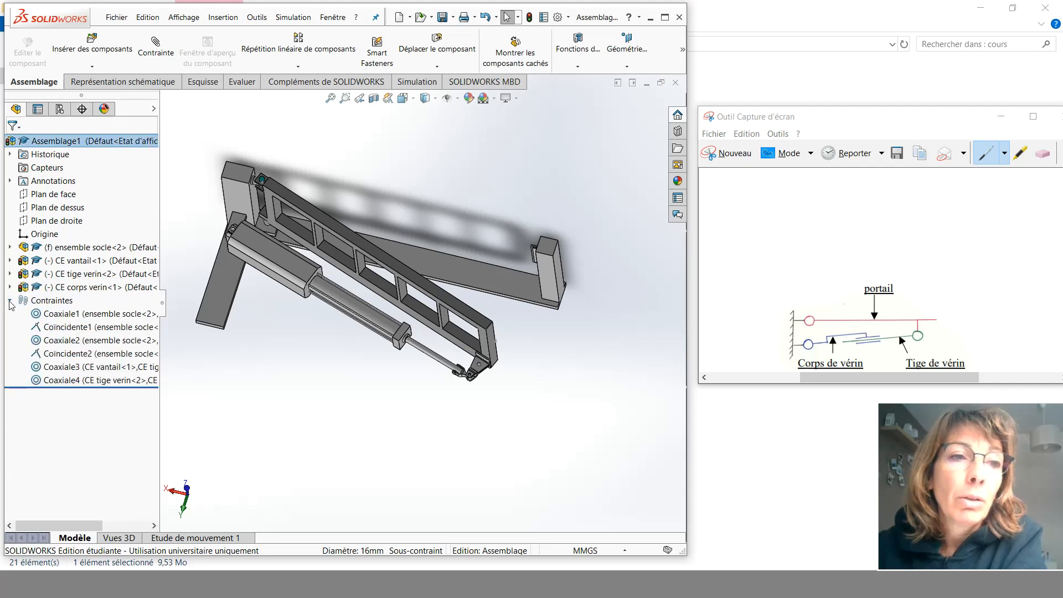